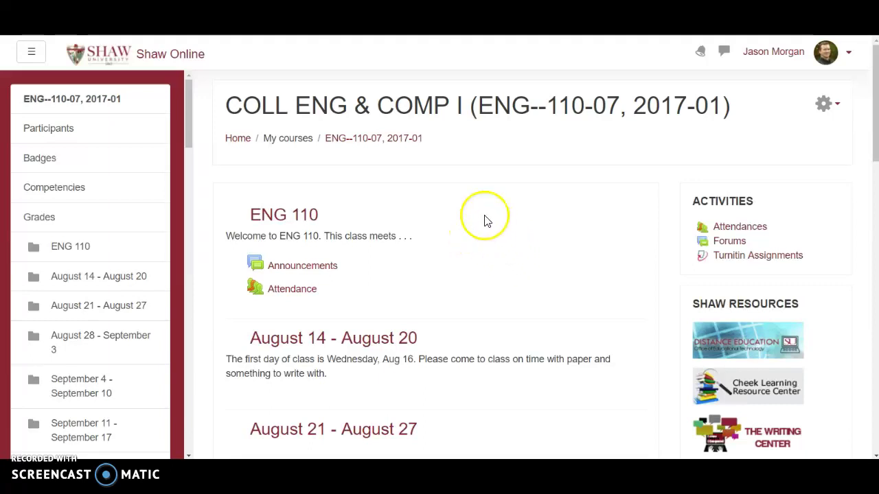
Look through the ENG 110 course page's weekly sections and locate the Writing Project 3 final draft under November 6 - November 12.
left_click_drag(482, 106, 612, 122)
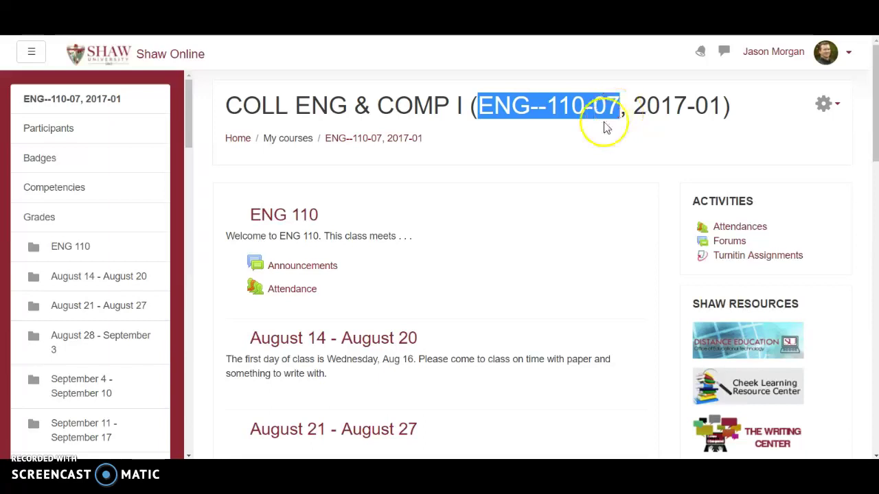
scroll(496, 190, "down", 7)
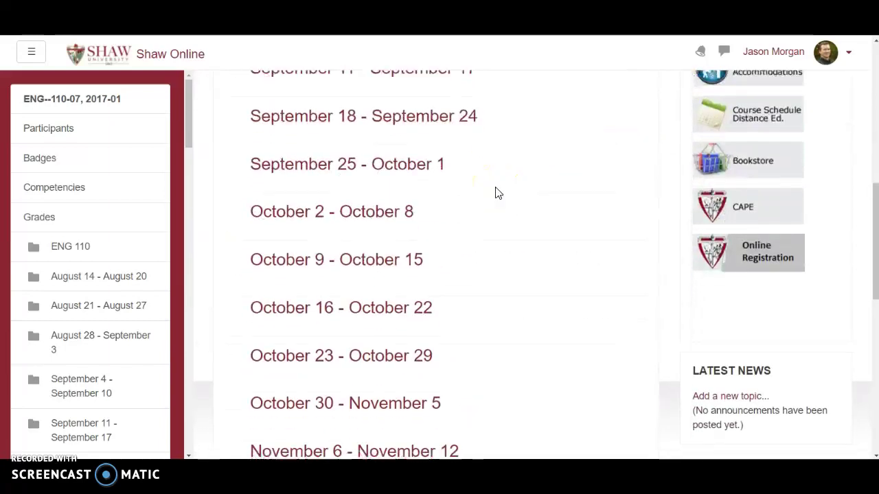
scroll(498, 193, "down", 5)
scroll(453, 158, "down", 2)
scroll(421, 147, "up", 2)
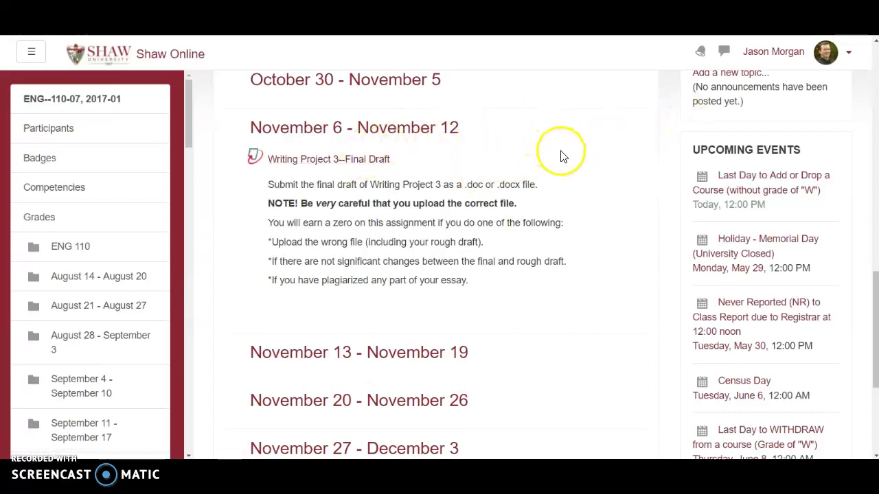
scroll(559, 157, "up", 2)
scroll(559, 158, "down", 2)
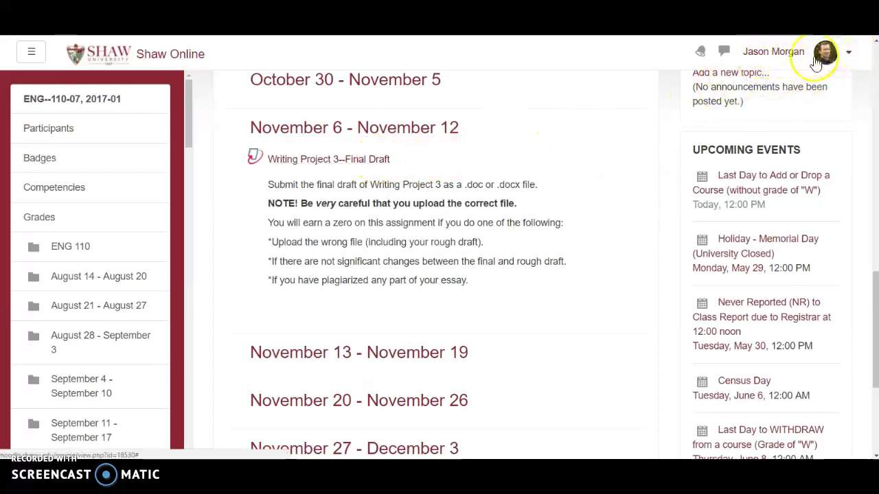
Switch the course view to the Student role.
left_click(849, 55)
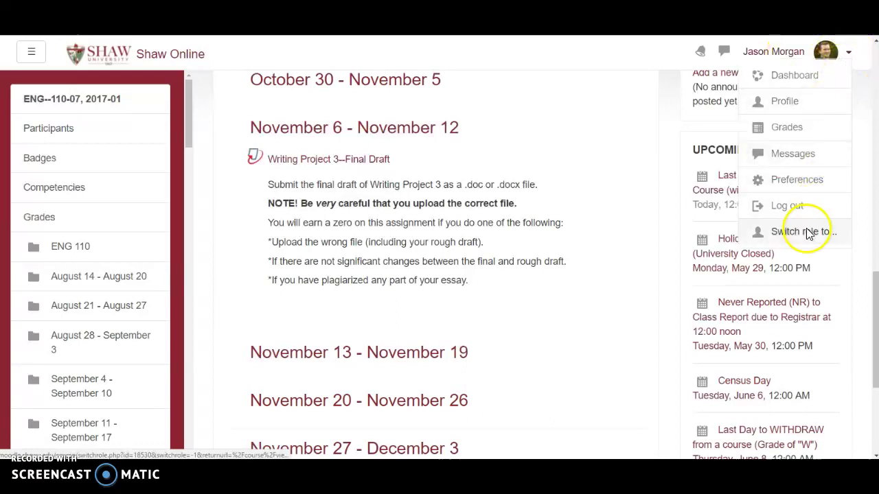
left_click(747, 232)
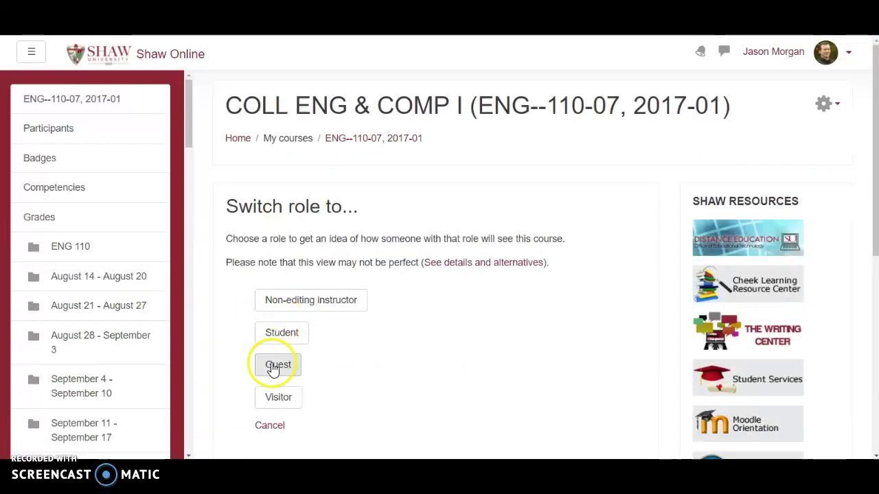
left_click(275, 344)
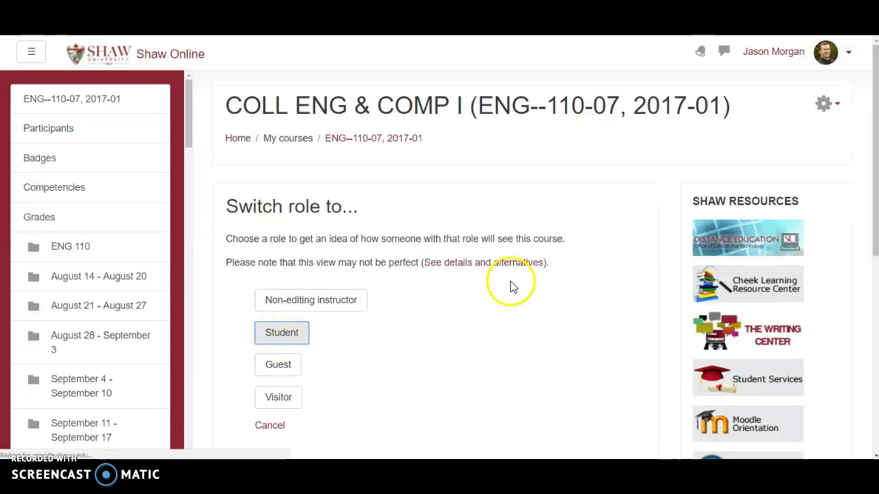
Open the Writing Project 3--Final Draft assignment in the November 6 - November 12 section.
scroll(498, 233, "down", 10)
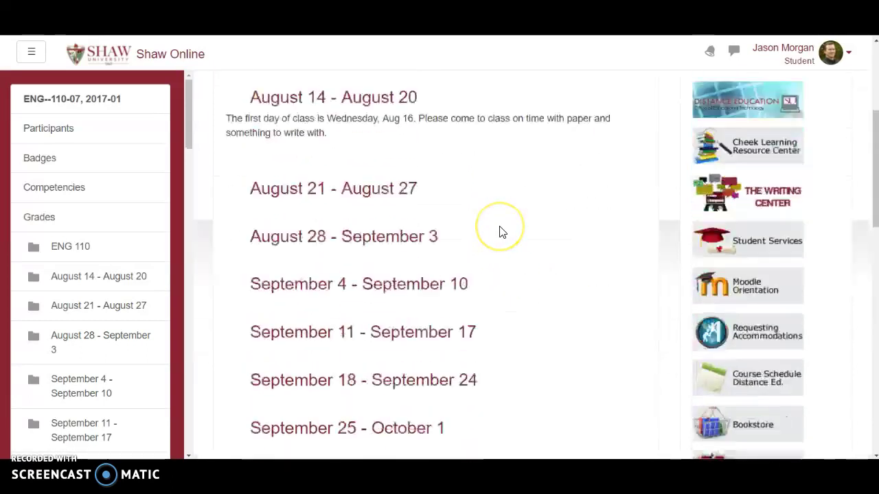
scroll(501, 232, "down", 3)
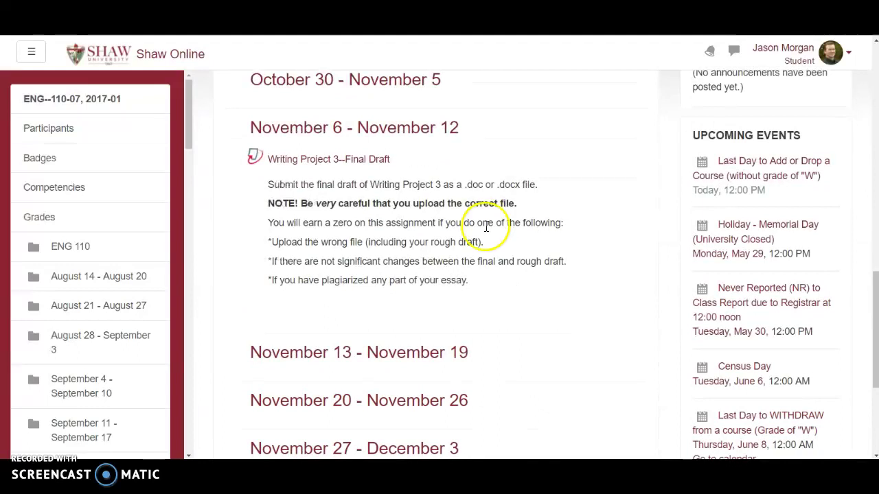
left_click(291, 162)
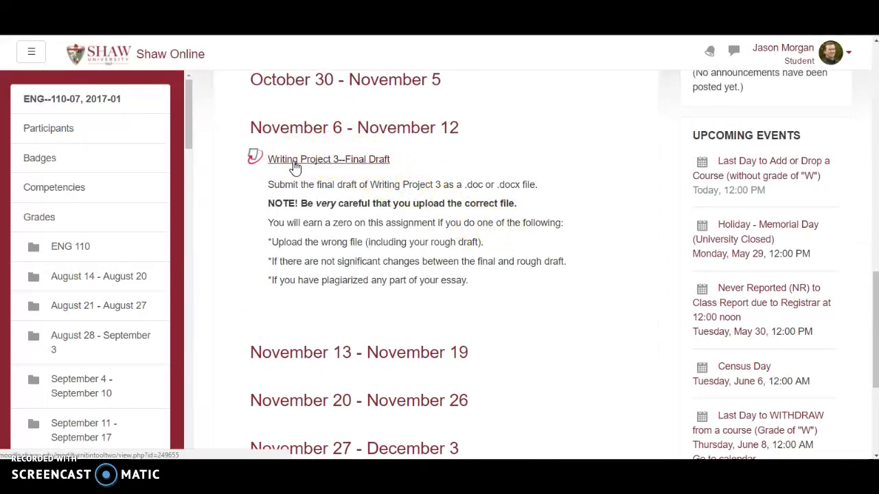
left_click(453, 171)
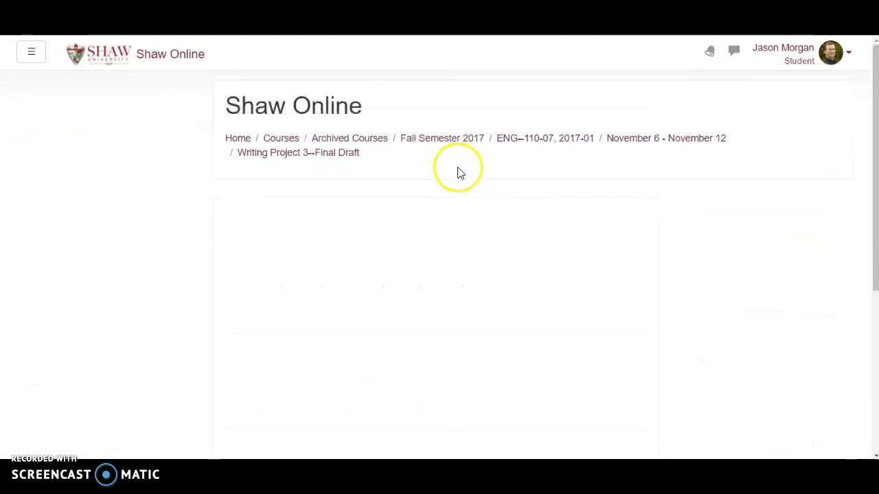
Read the assignment's summary instructions and check the submission row beneath them.
scroll(459, 172, "down", 3)
scroll(459, 173, "down", 1)
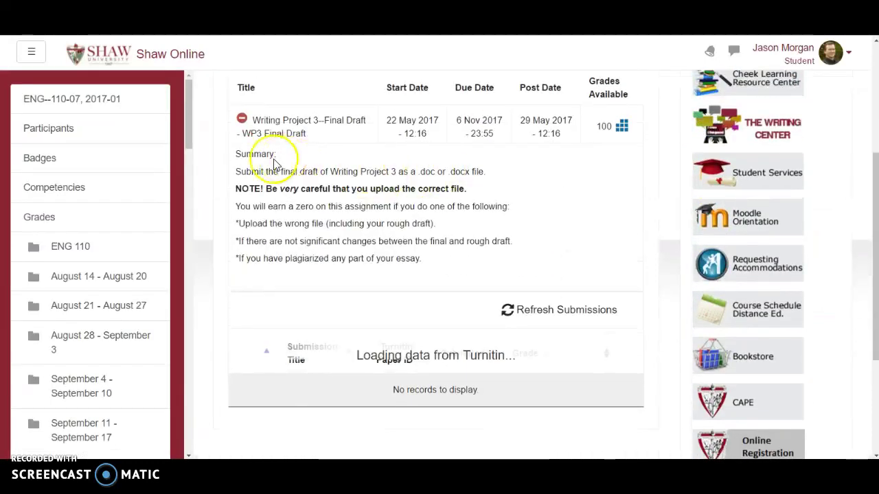
left_click_drag(234, 171, 423, 262)
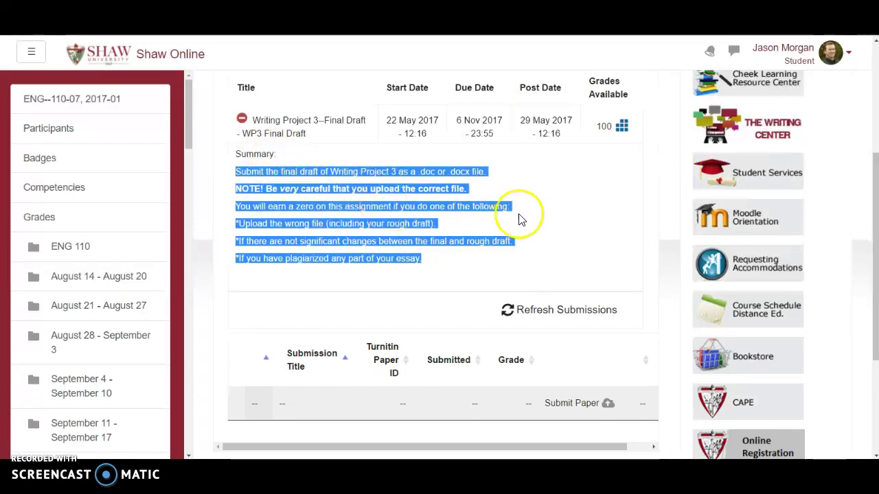
scroll(520, 214, "down", 1)
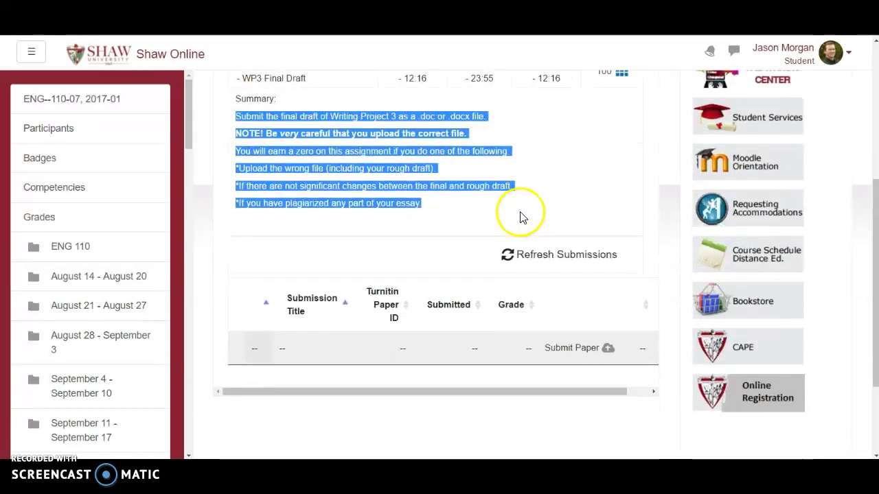
Start a paper submission for the assignment and title it "Name WP3 Final Draft".
left_click(589, 353)
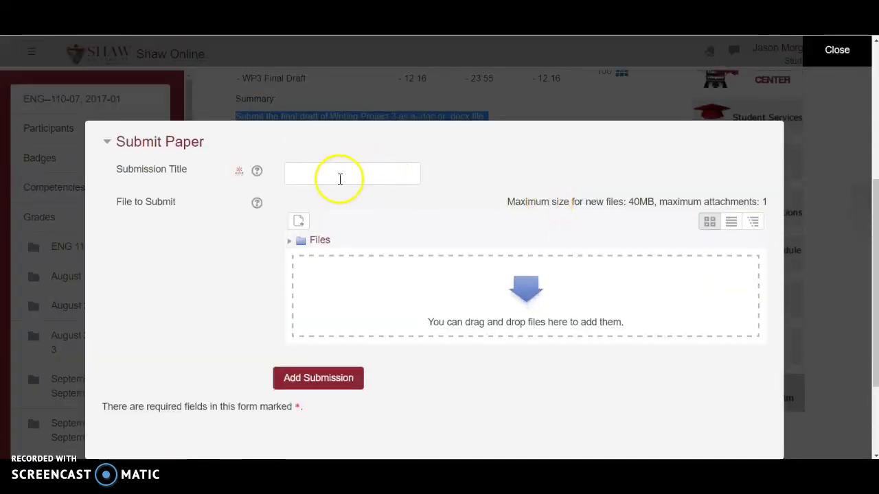
left_click(339, 179)
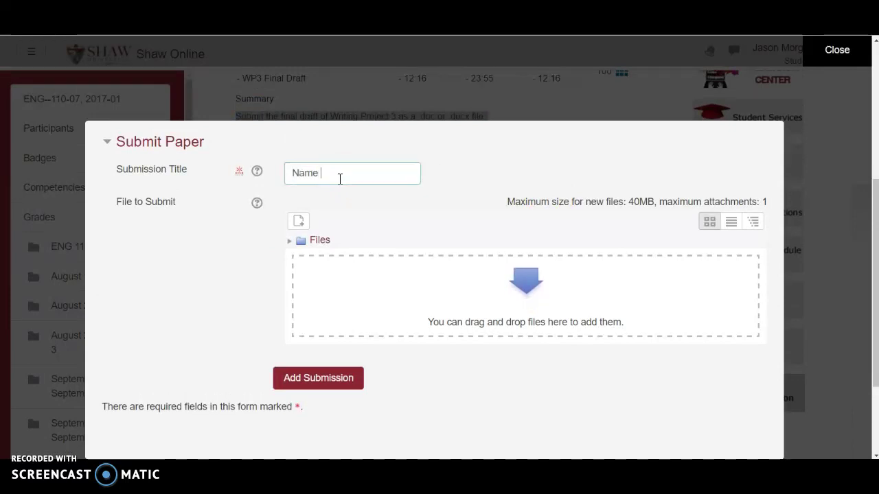
type("Name WP3 Final Draft")
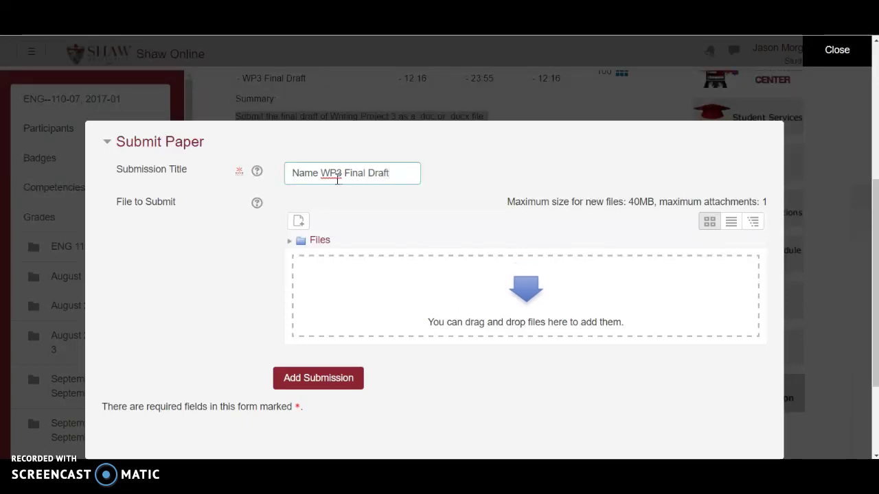
left_click(295, 224)
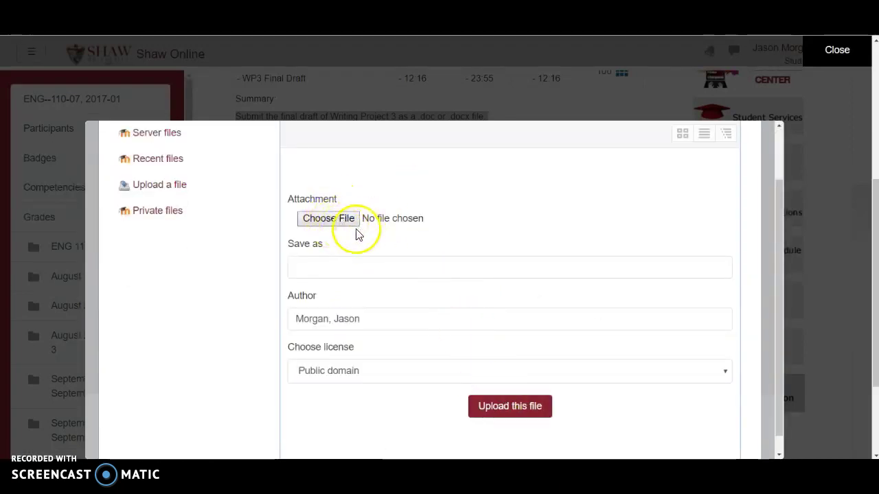
scroll(620, 232, "down", 1)
scroll(620, 231, "up", 1)
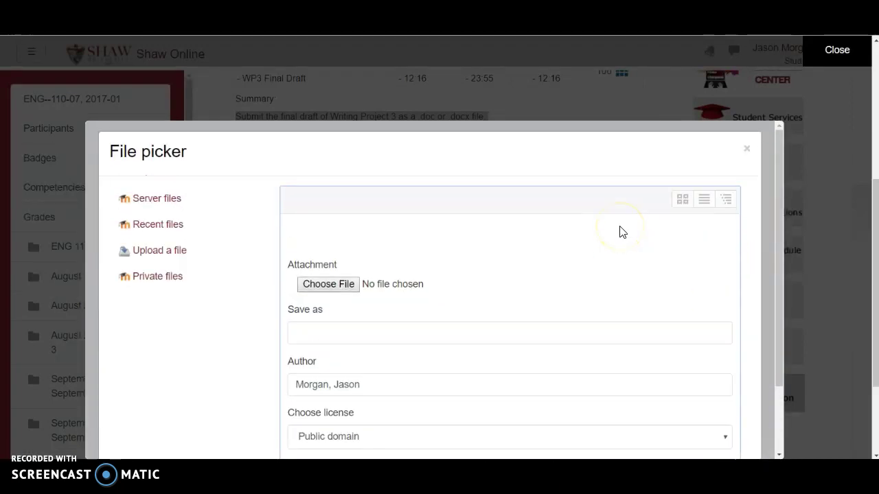
left_click(746, 148)
Attach the "Essay example" Word file from the Fall 2017 folder to the submission and submit it.
left_click(271, 456)
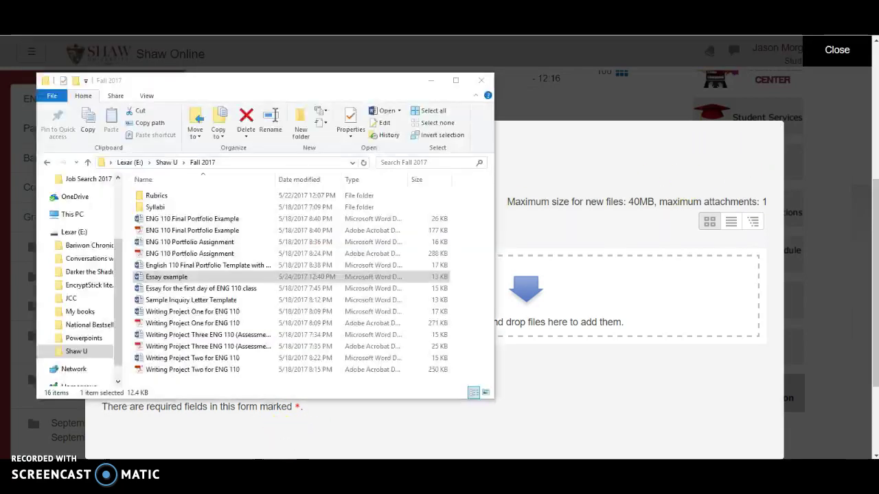
left_click_drag(220, 284, 558, 283)
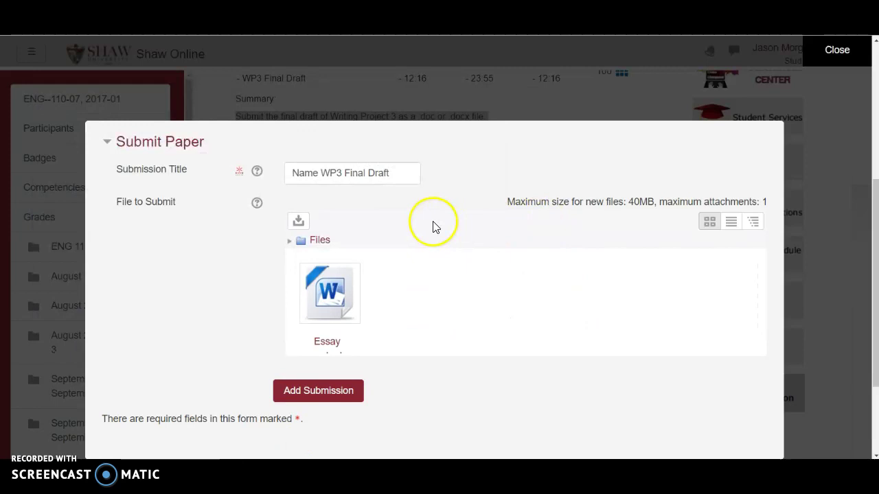
left_click(319, 393)
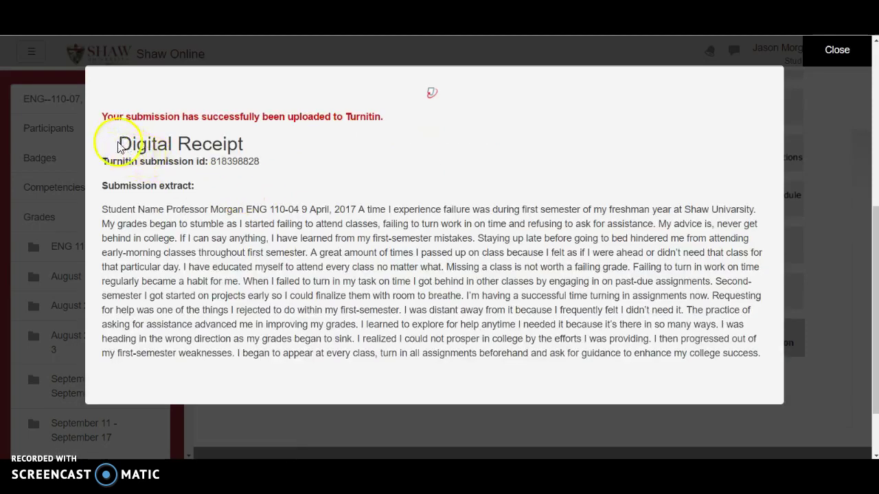
Review the Turnitin digital receipt for the uploaded paper and close it.
left_click_drag(124, 143, 245, 139)
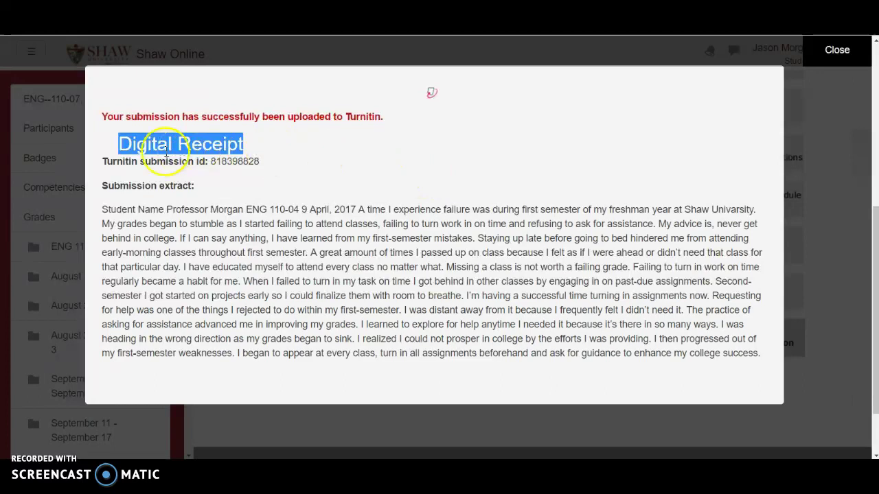
left_click_drag(120, 139, 253, 137)
left_click(839, 51)
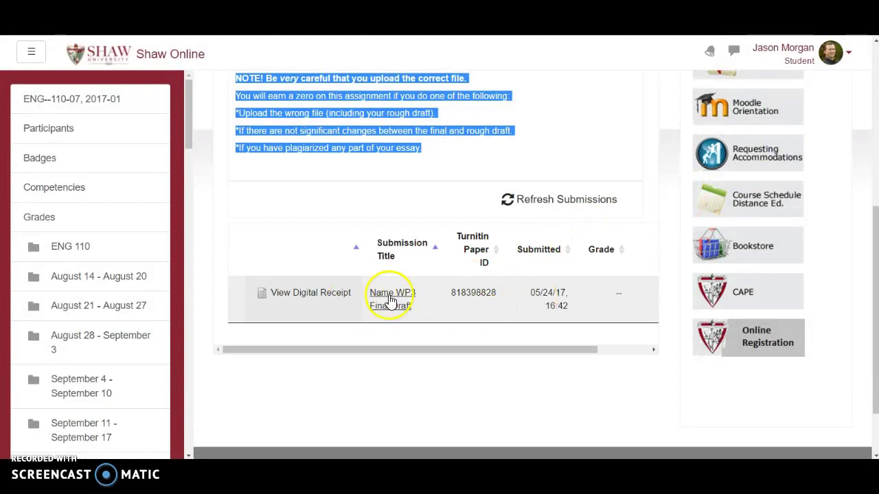
Examine the submission's row in the assignment table, including its digital receipt link, title, paper ID, submission date and grade.
left_click(318, 186)
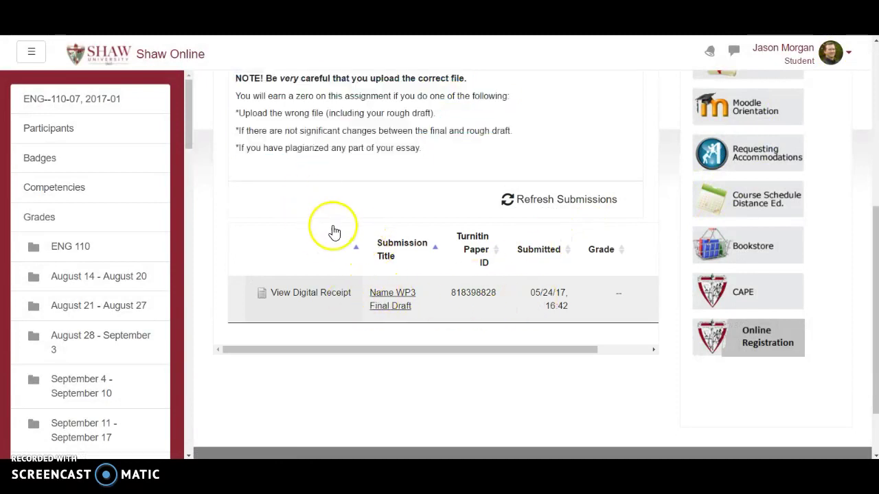
scroll(326, 233, "down", 1)
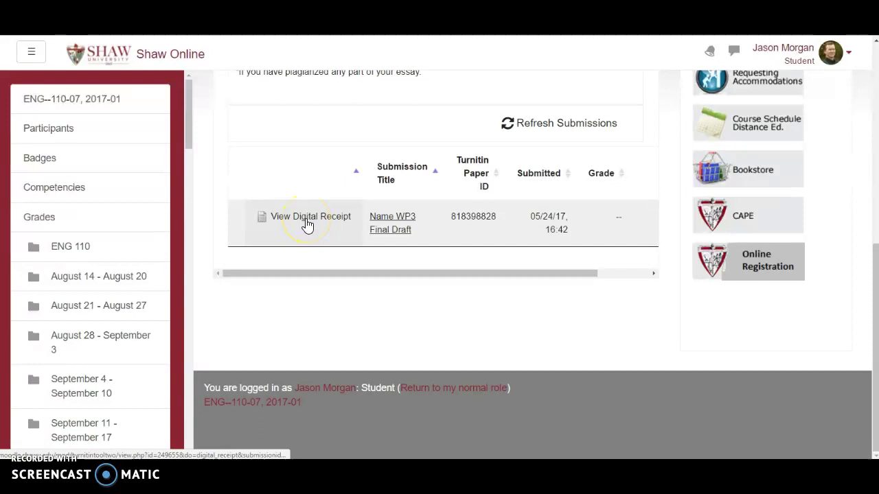
left_click_drag(355, 277, 405, 276)
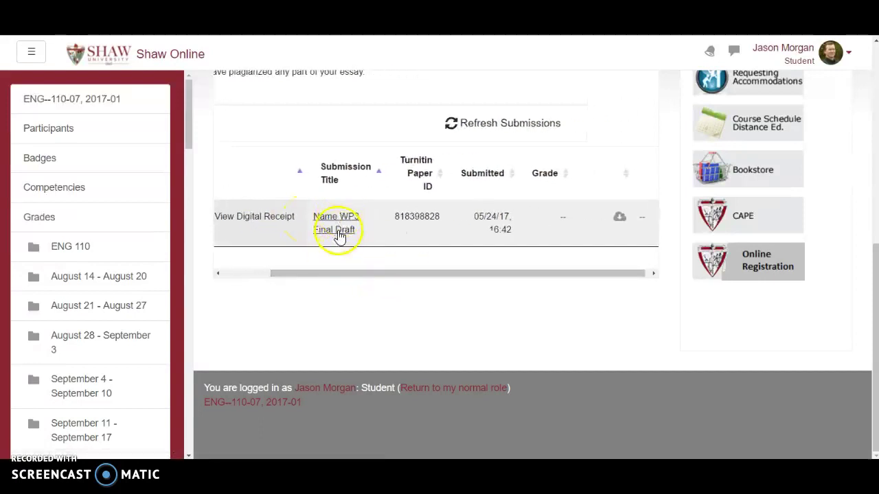
left_click_drag(394, 217, 432, 215)
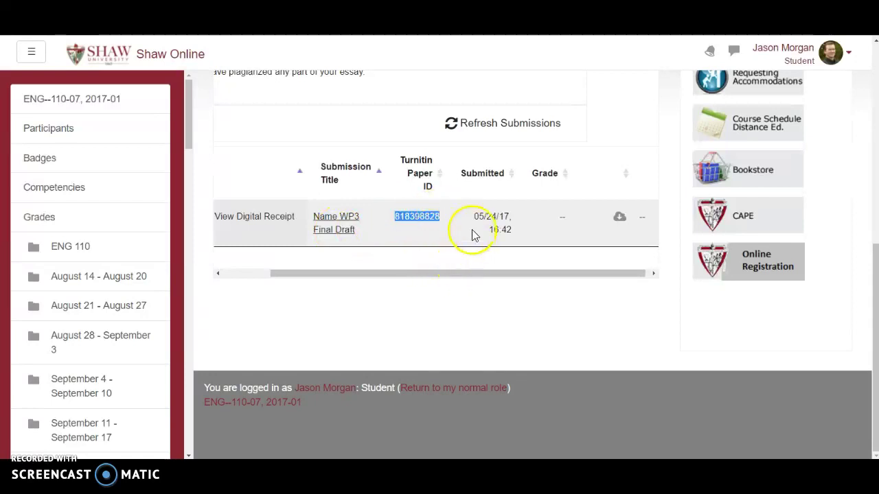
left_click_drag(474, 216, 507, 228)
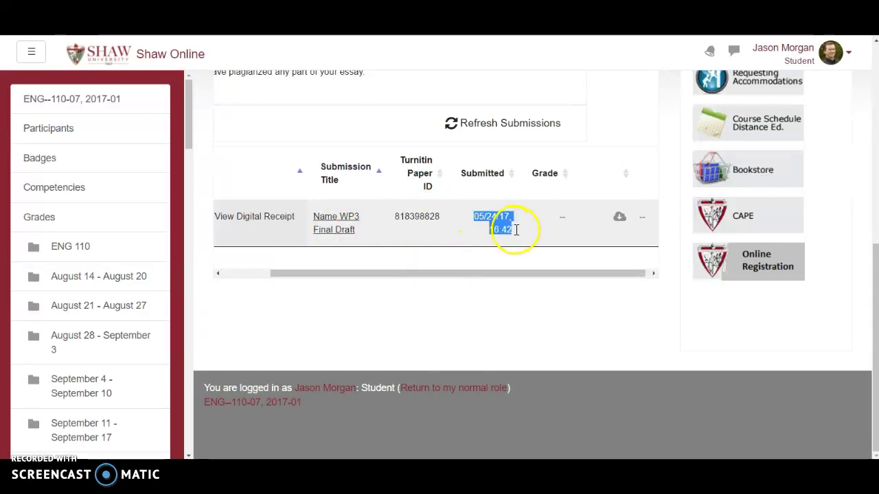
left_click_drag(520, 274, 574, 279)
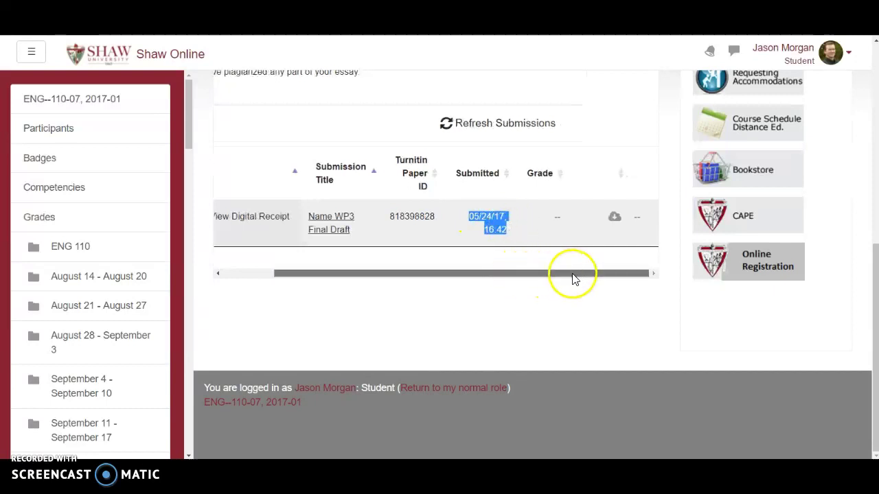
mouse_move(520, 278)
left_mouse_down()
mouse_move(464, 279)
mouse_move(521, 263)
left_mouse_up()
left_click(512, 130)
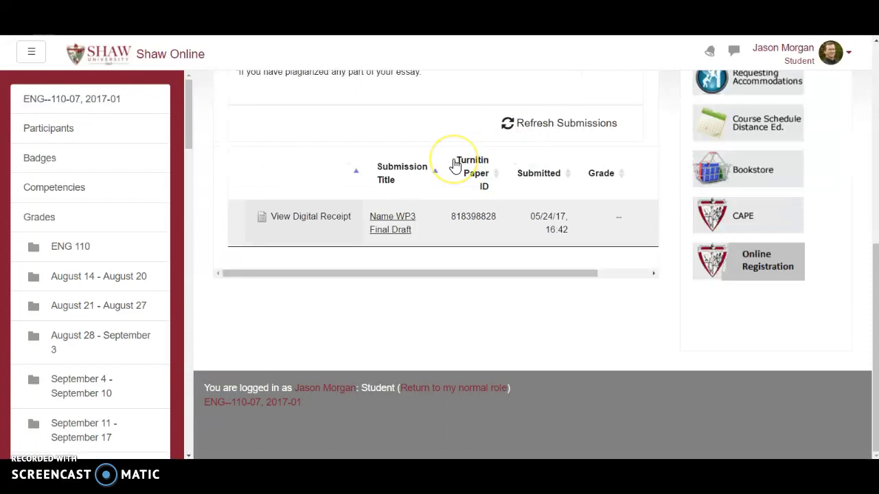
left_click_drag(487, 273, 574, 268)
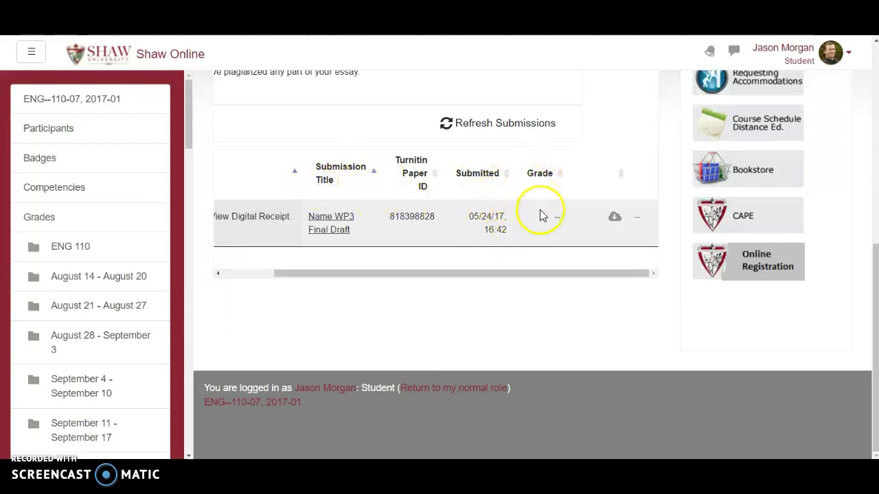
left_click_drag(527, 278, 521, 278)
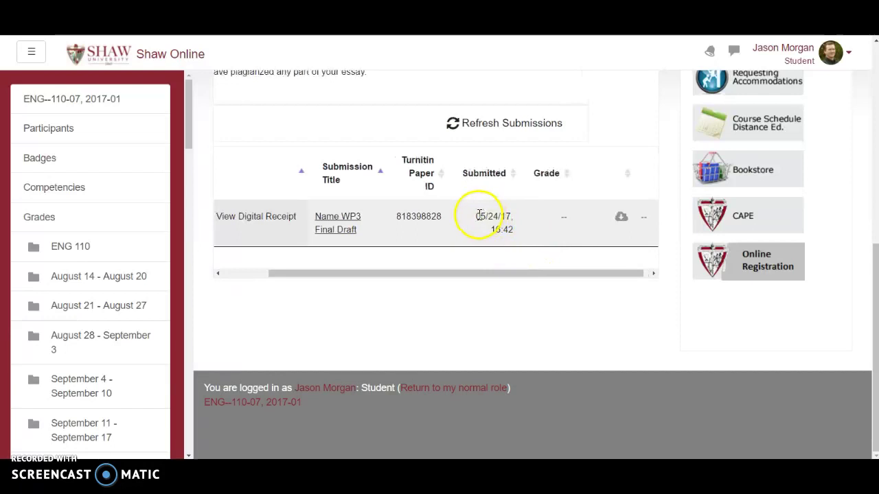
left_click_drag(489, 219, 515, 228)
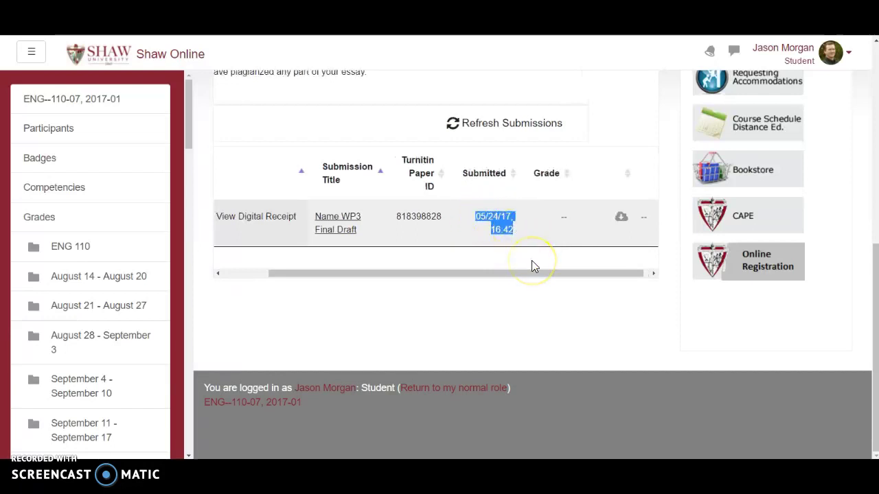
mouse_move(528, 266)
left_mouse_down()
mouse_move(460, 278)
mouse_move(517, 273)
left_mouse_up()
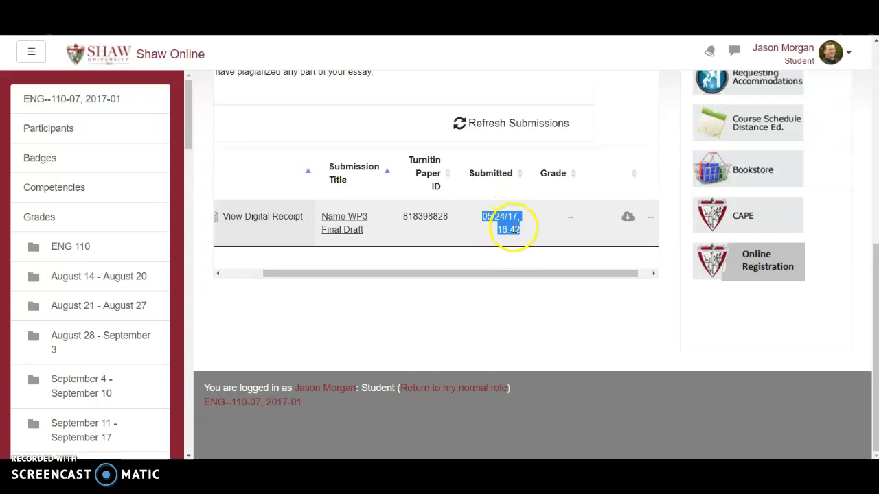
Open the rubric used for grading the Writing Project 3 final draft.
scroll(545, 229, "up", 3)
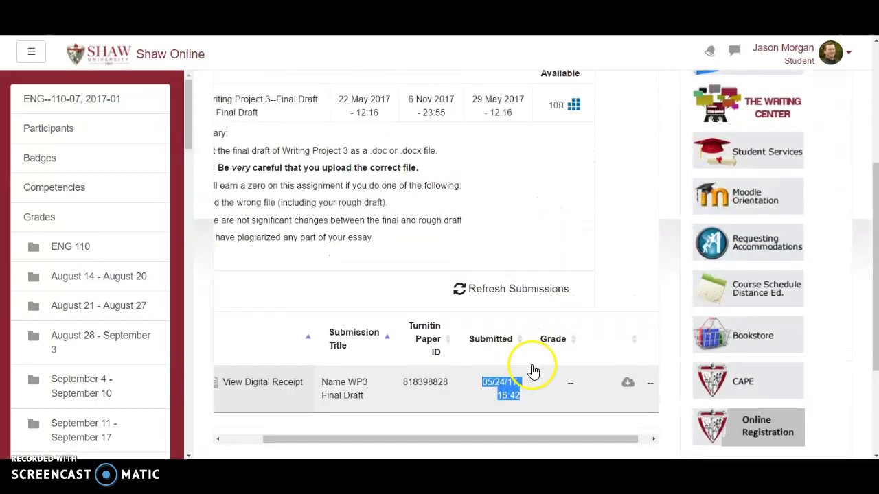
left_click_drag(503, 437, 460, 447)
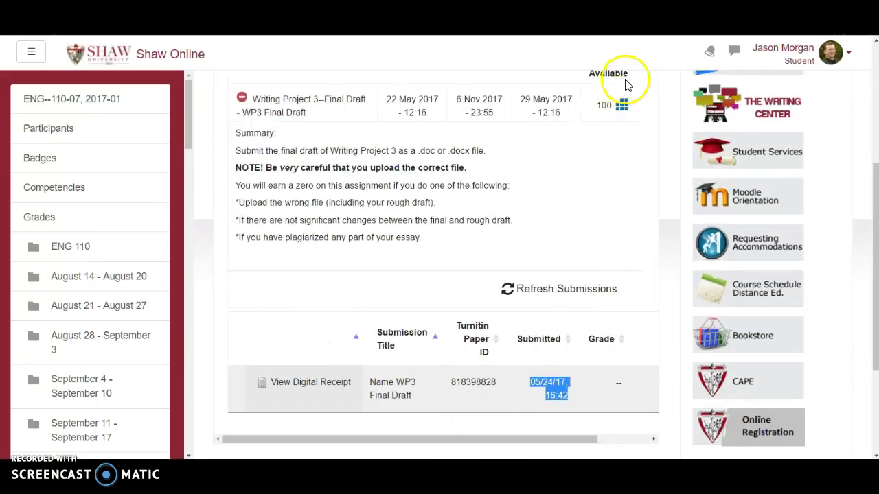
left_click(436, 186)
left_click(621, 110)
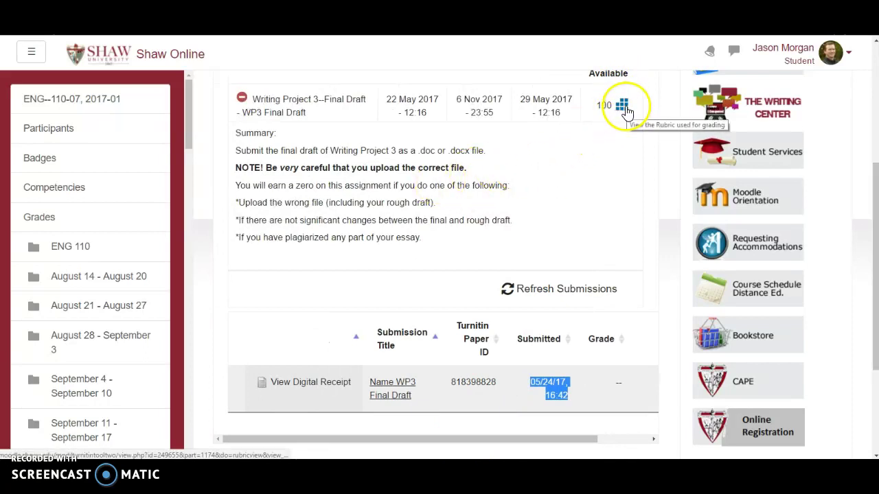
left_click(623, 111)
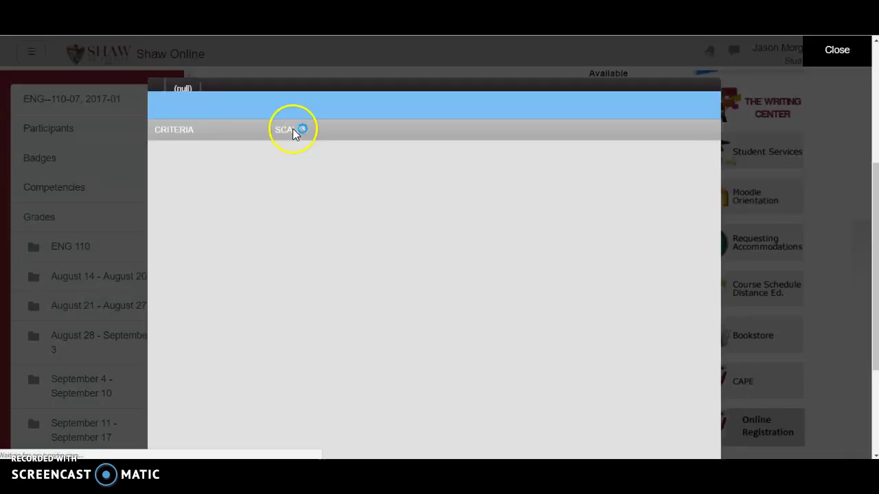
Examine the criteria and all scale levels of the "ENG 110 5 paragraph essay" rubric, and close it.
left_click(248, 134)
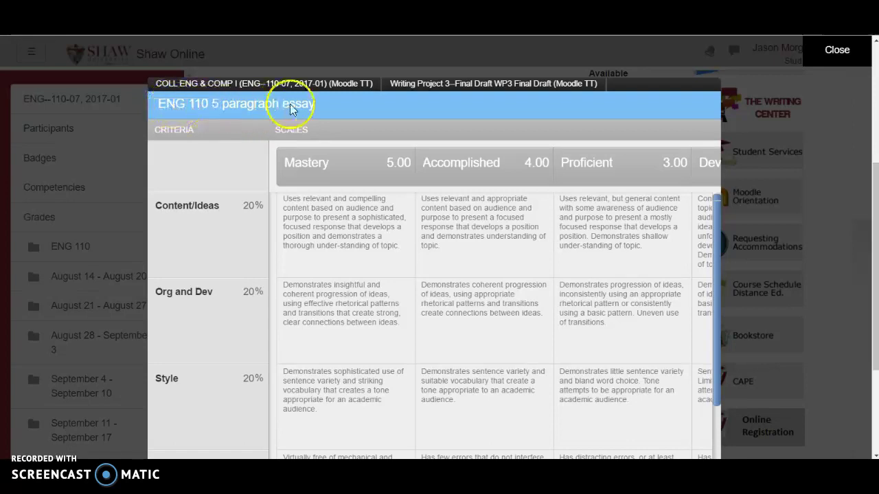
left_click_drag(876, 165, 876, 209)
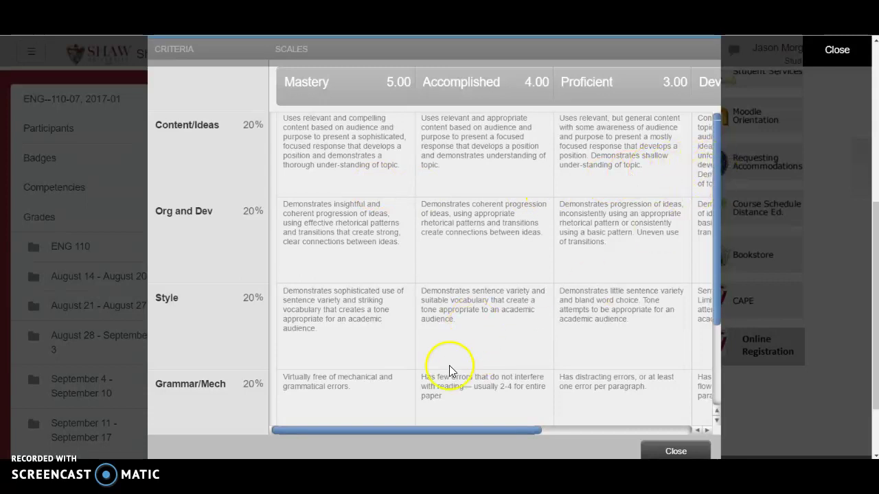
left_click_drag(714, 182, 716, 163)
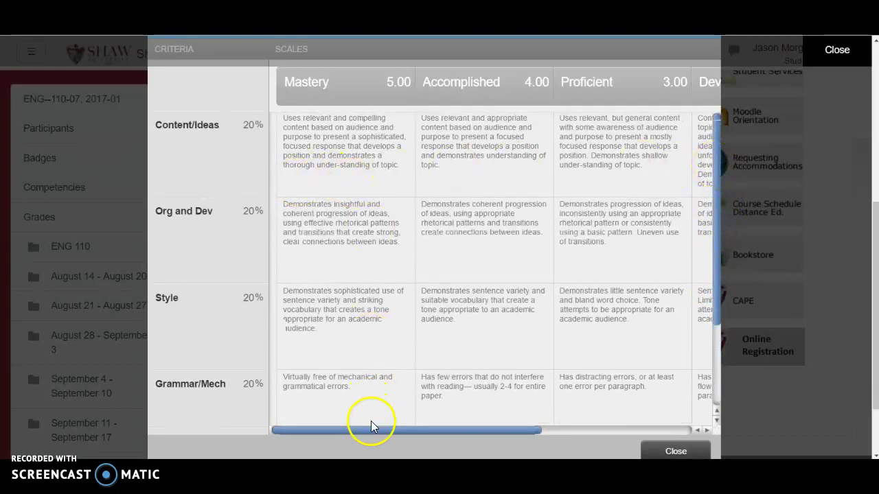
left_click_drag(370, 427, 494, 438)
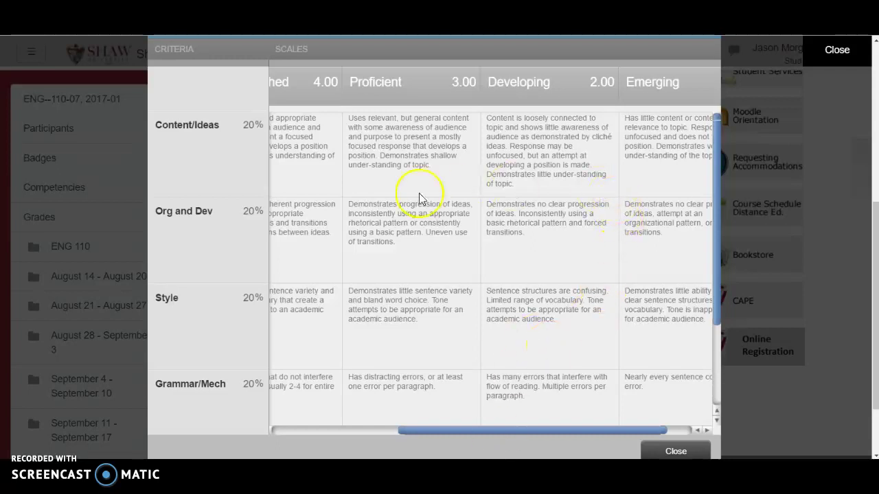
left_click_drag(549, 430, 404, 417)
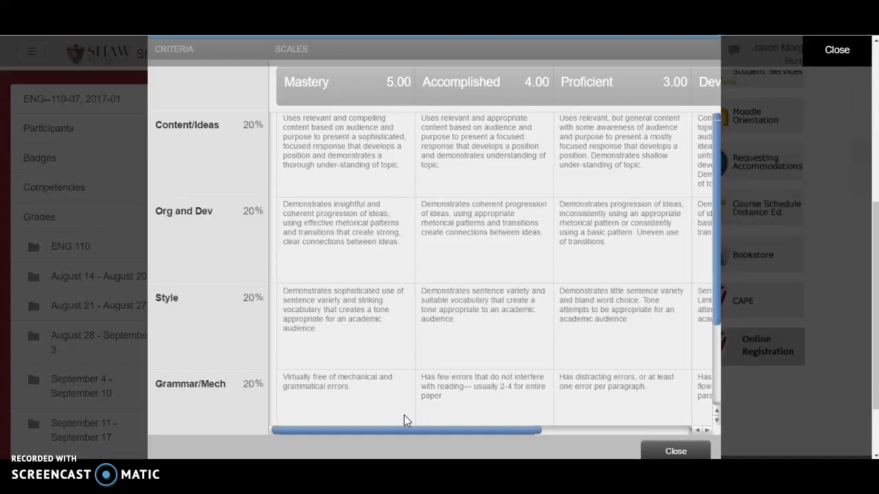
left_click(409, 307)
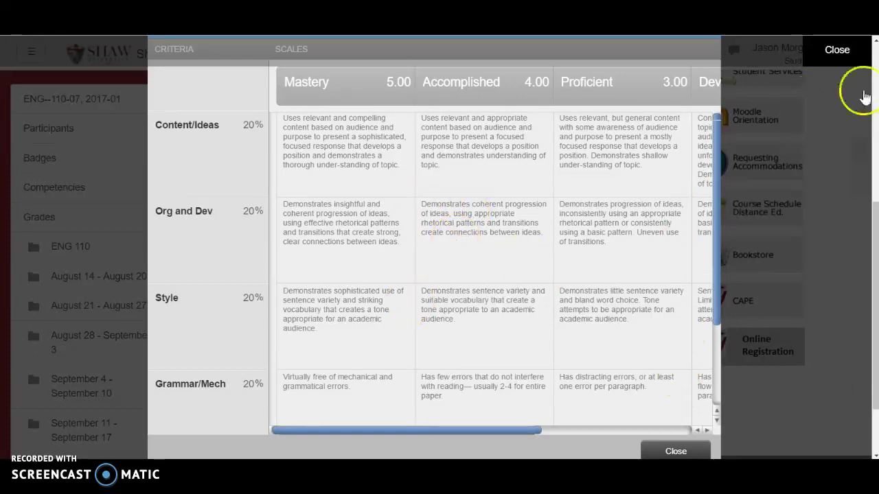
left_click(845, 52)
Go back to the ENG--110-07, 2017-01 course page and switch from the student role to the normal role.
scroll(541, 236, "down", 2)
scroll(555, 242, "down", 1)
scroll(555, 243, "up", 5)
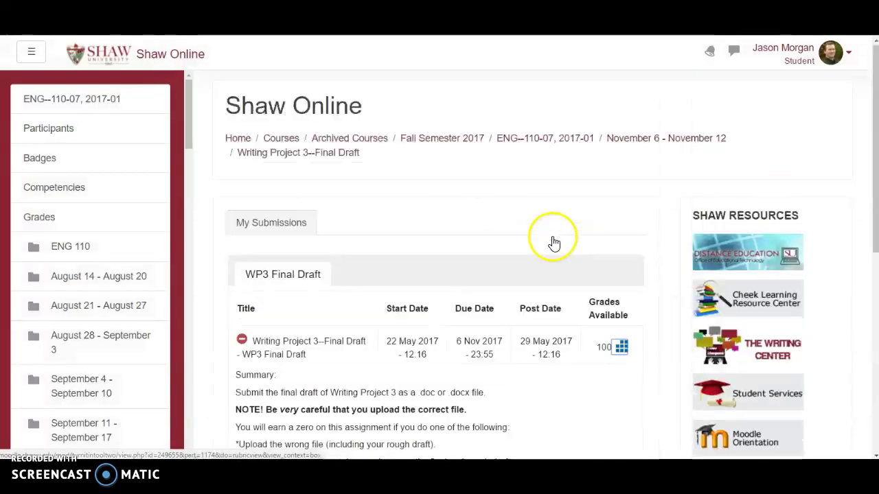
left_click(556, 140)
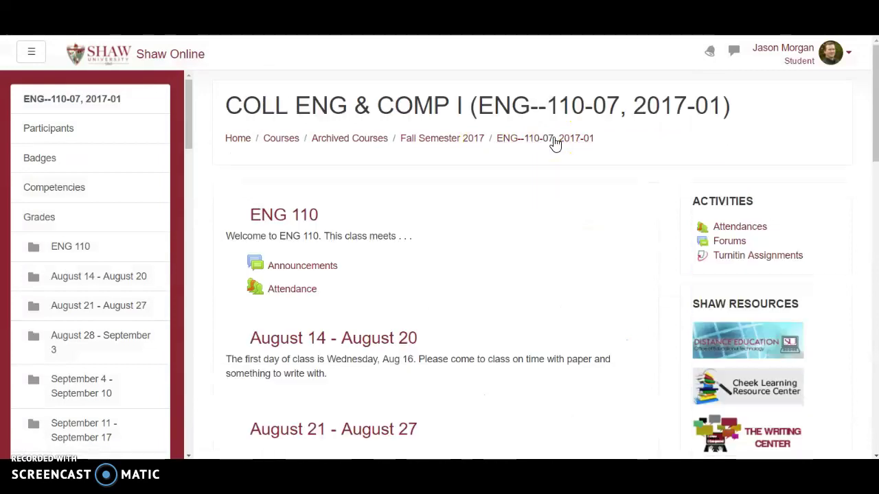
left_click(847, 61)
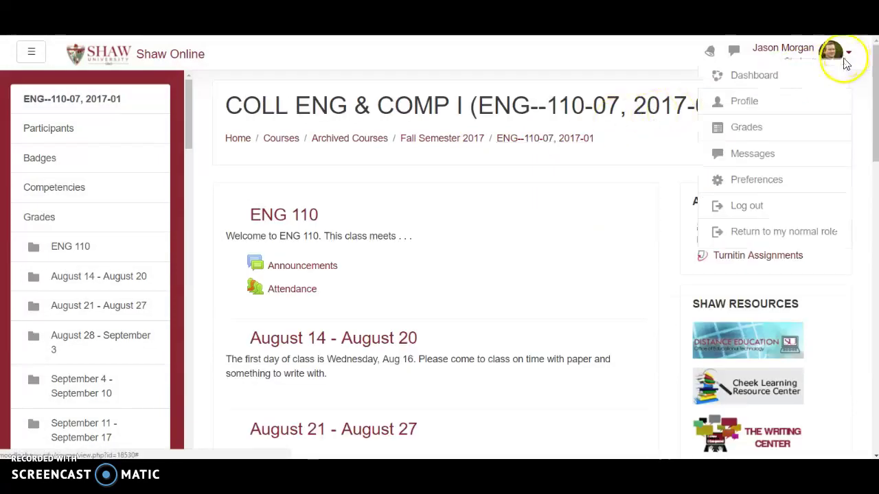
left_click(769, 233)
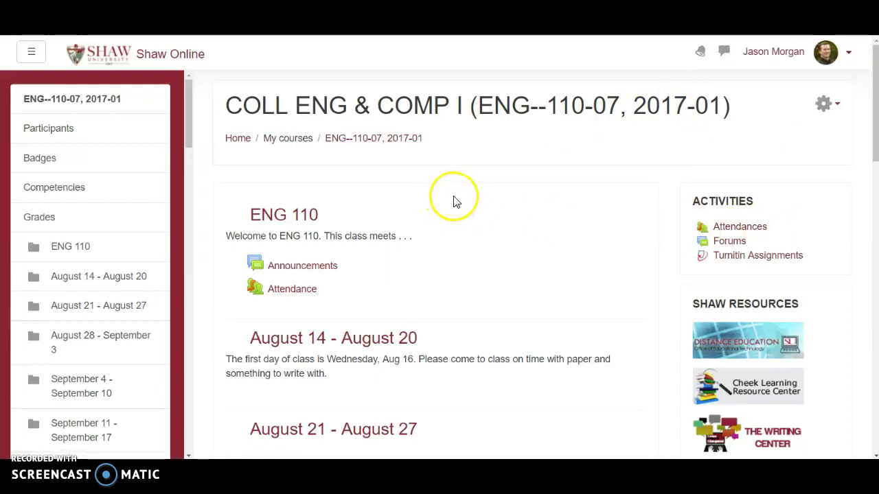
Open the "Writing Project 3--Final Draft" assignment in the November 6 - November 12 section.
scroll(453, 201, "down", 20)
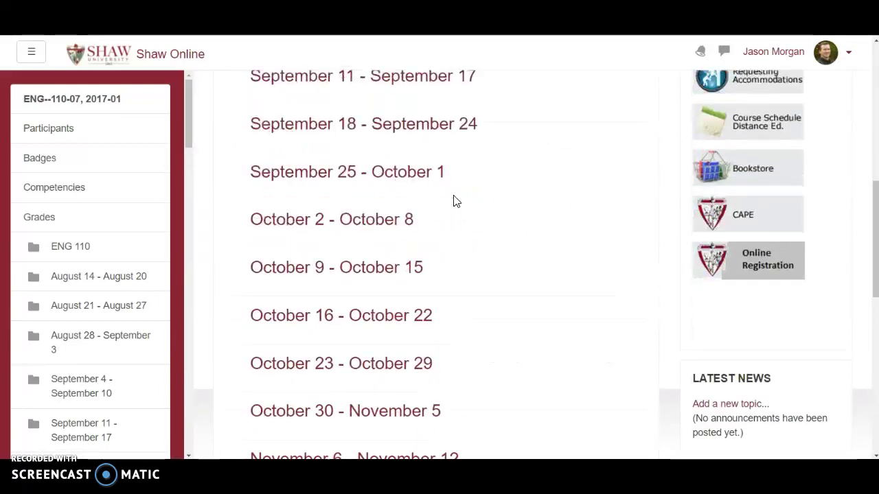
scroll(453, 200, "up", 3)
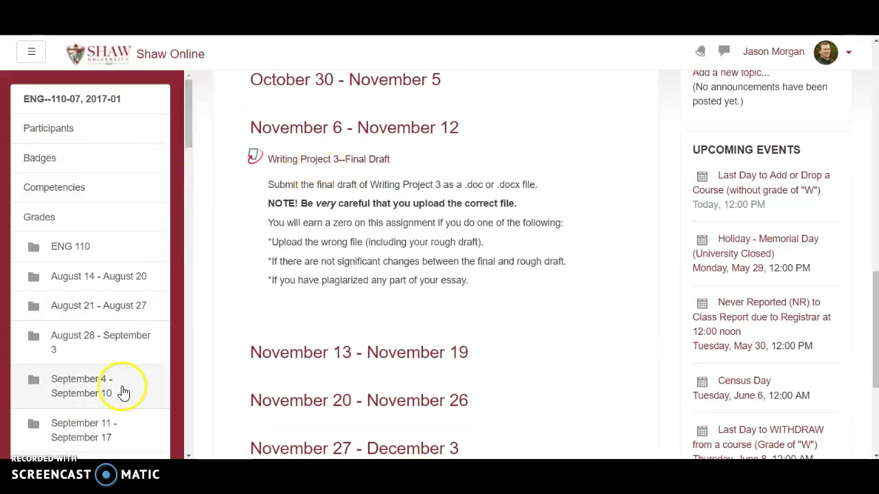
scroll(110, 327, "down", 3)
scroll(101, 327, "down", 3)
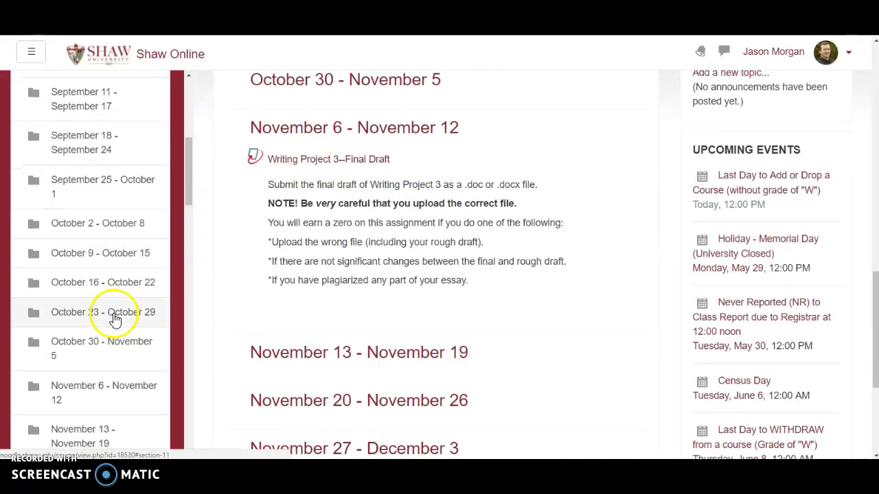
left_click(93, 281)
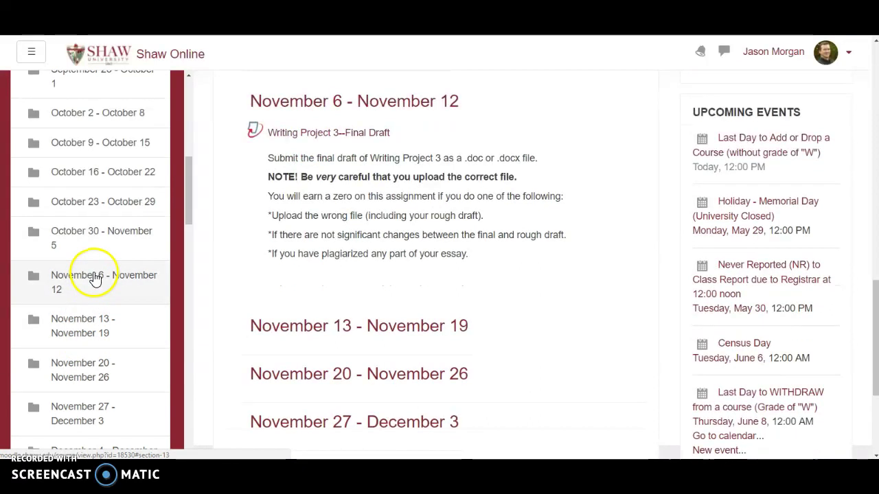
scroll(94, 278, "down", 10)
scroll(127, 274, "up", 15)
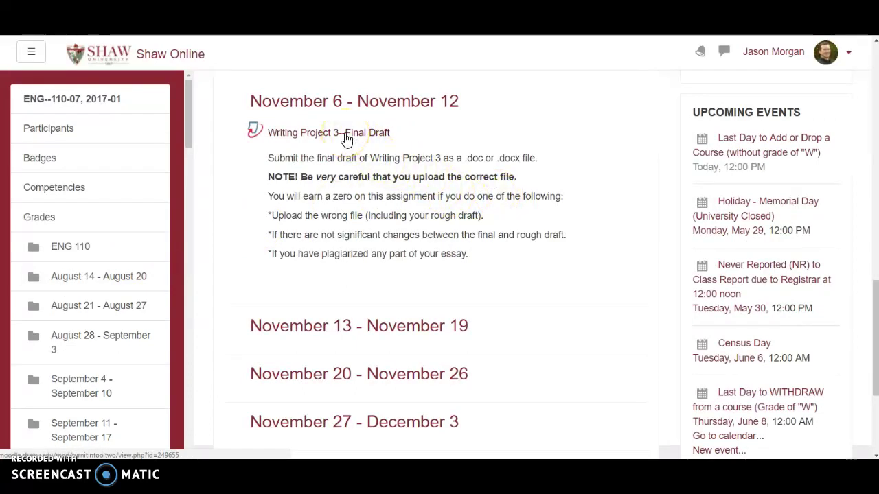
left_click(321, 136)
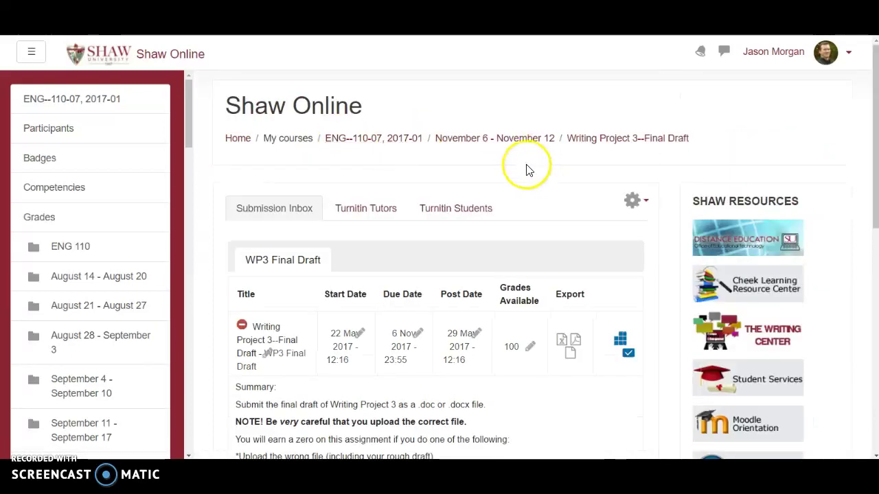
Set the assignment's submission inbox to show 50 entries.
scroll(527, 169, "down", 1)
scroll(527, 168, "down", 3)
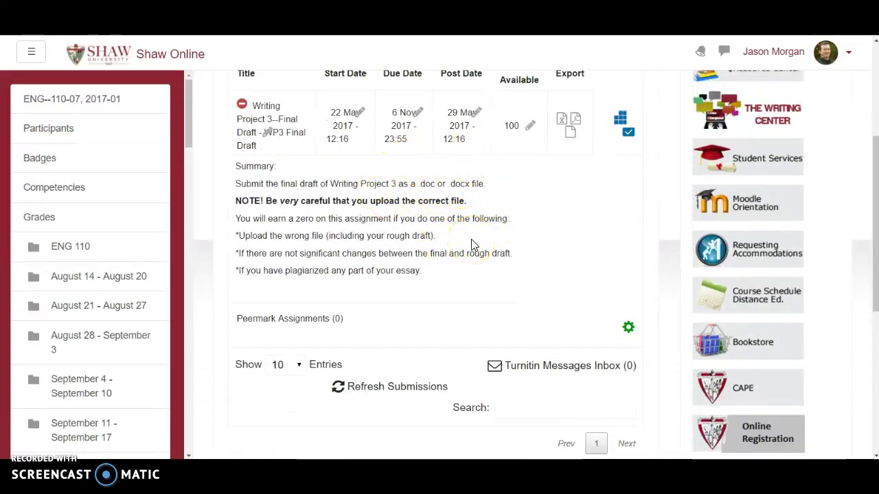
scroll(382, 220, "down", 1)
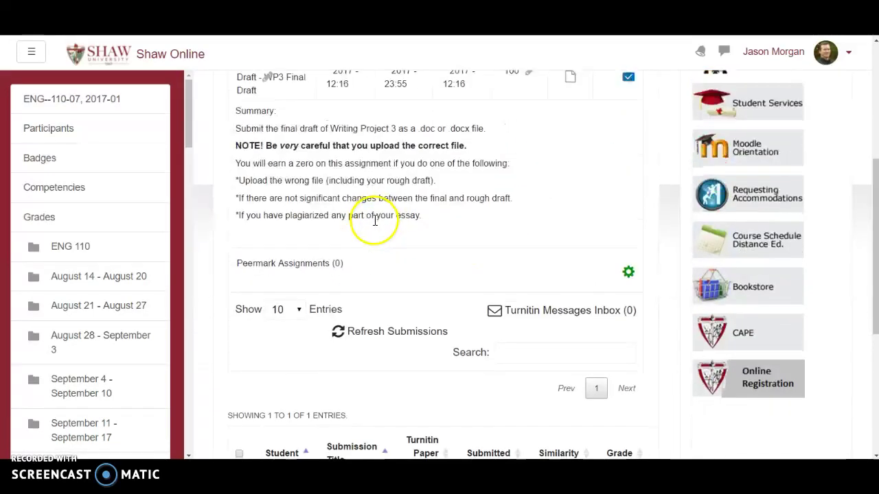
left_click(295, 313)
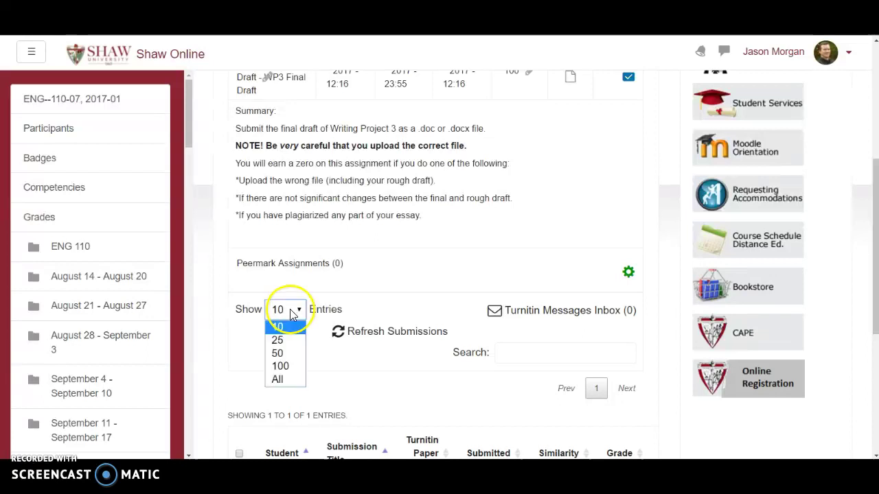
left_click(289, 354)
Examine the submission's row in the inbox, including its similarity, grade, download and delete options.
scroll(459, 257, "down", 1)
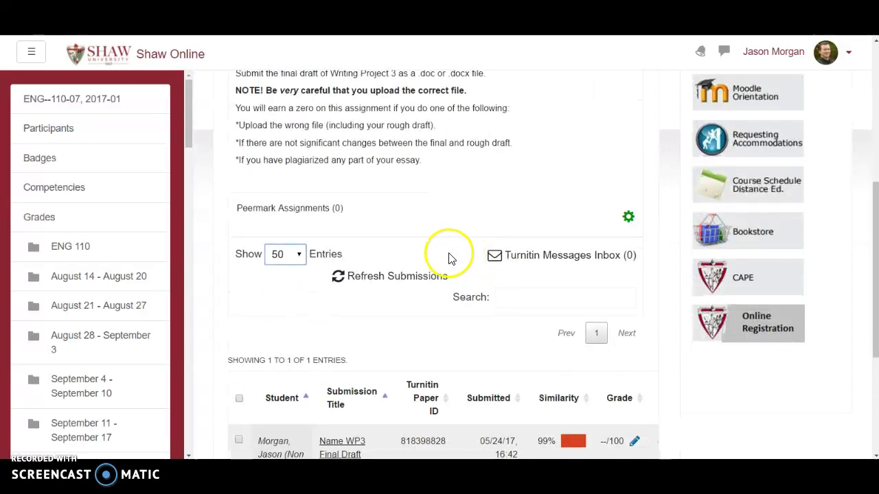
scroll(448, 258, "down", 2)
scroll(417, 275, "down", 1)
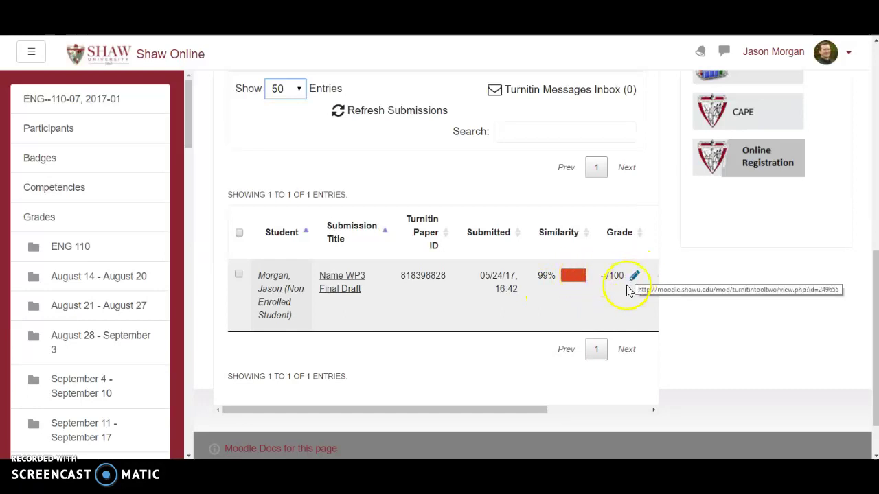
left_click_drag(508, 411, 620, 408)
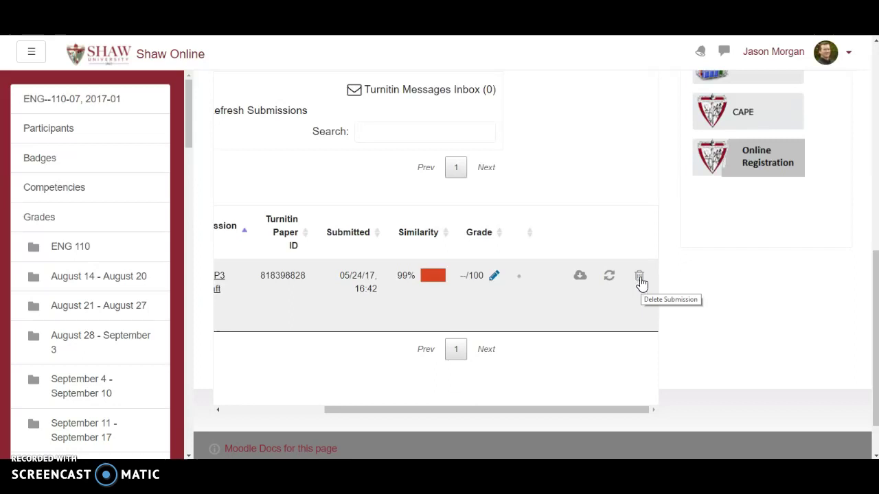
left_click_drag(540, 410, 442, 427)
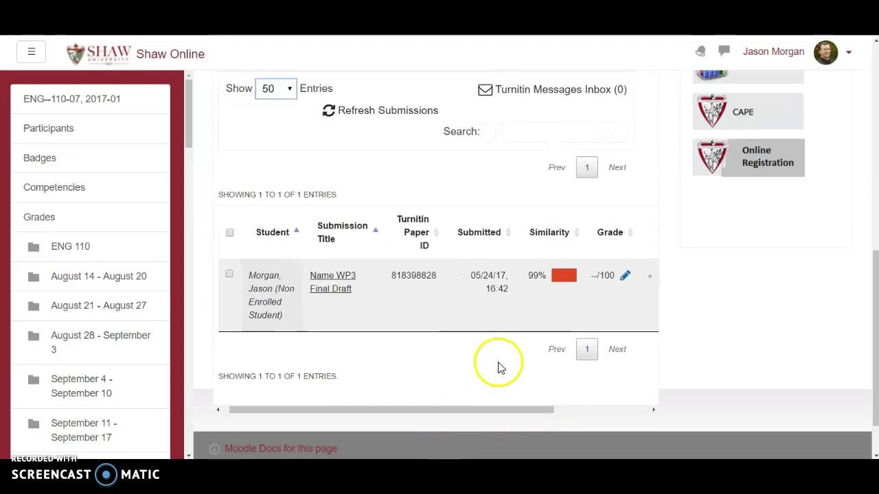
Open the submitted paper for grading in Feedback Studio and display its e-rater results.
left_click(625, 278)
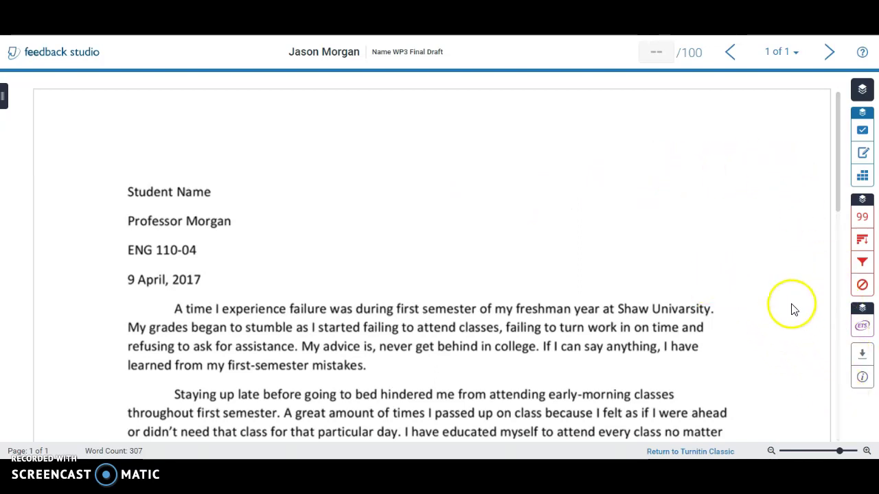
left_click(862, 328)
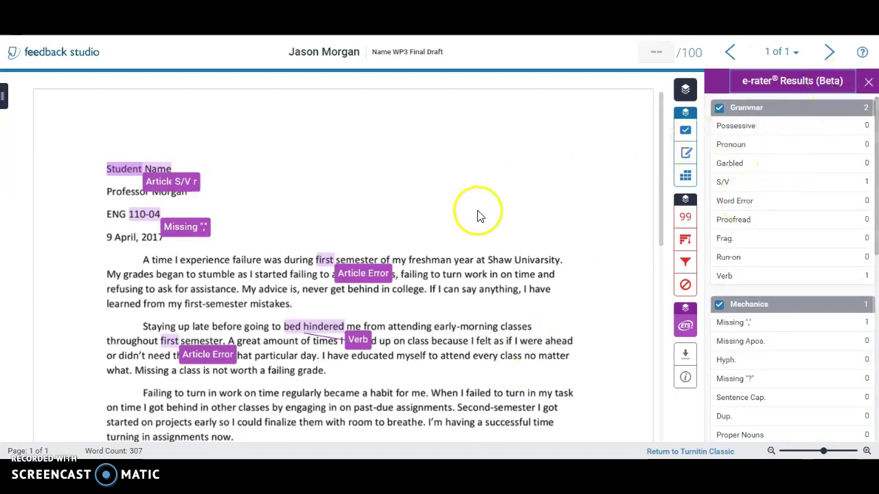
Dismiss the S/V, Article Error and Missing "," e-rater marks in the essay's heading lines.
left_click(182, 190)
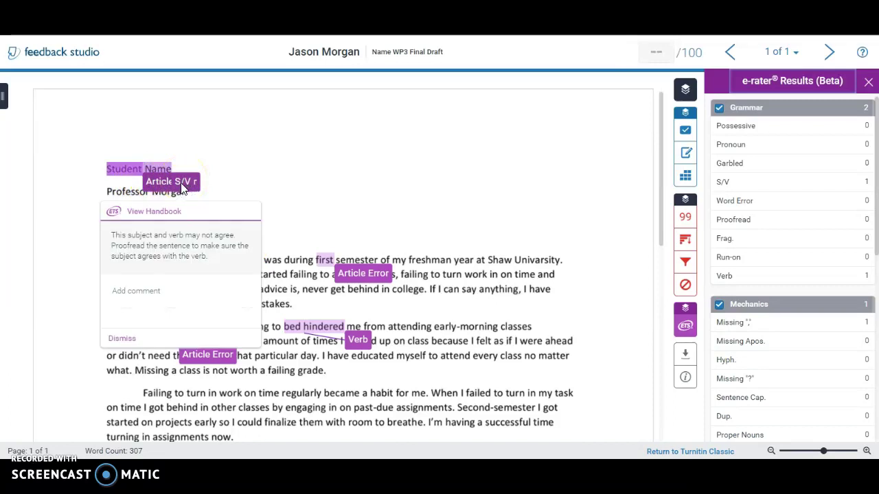
left_click(176, 186)
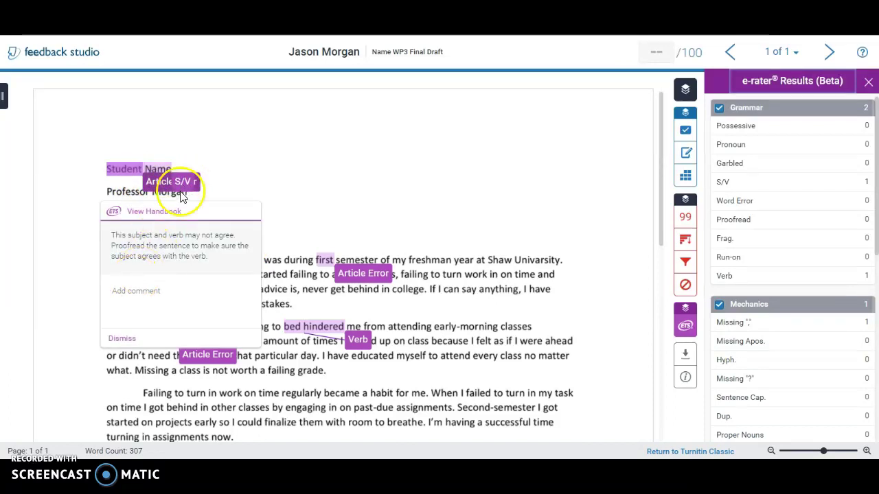
left_click(127, 339)
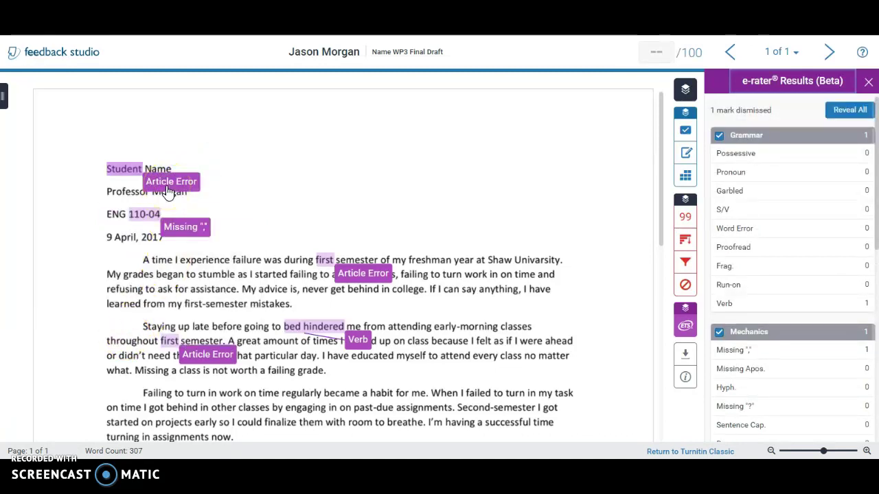
left_click(202, 179)
left_click(184, 186)
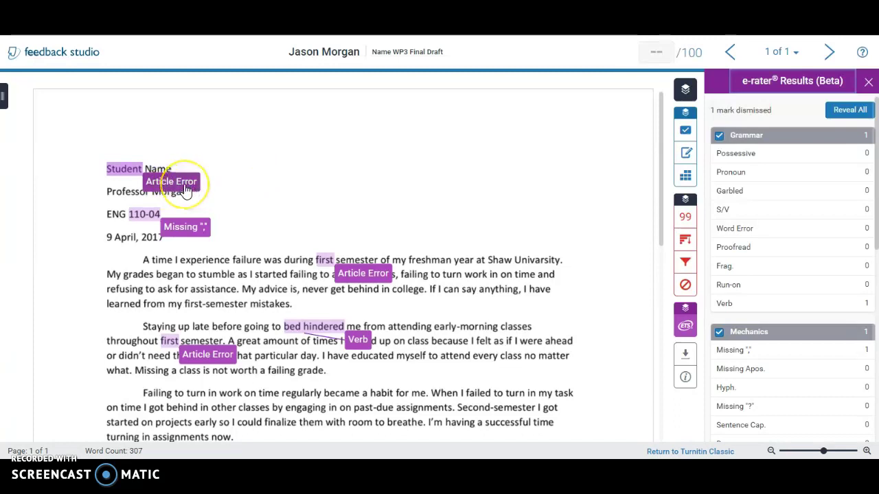
left_click(117, 337)
left_click(195, 233)
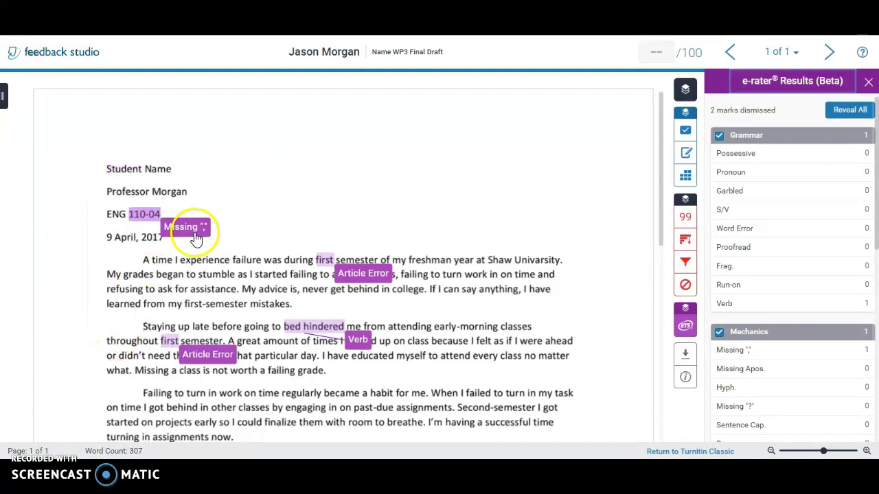
left_click(129, 198)
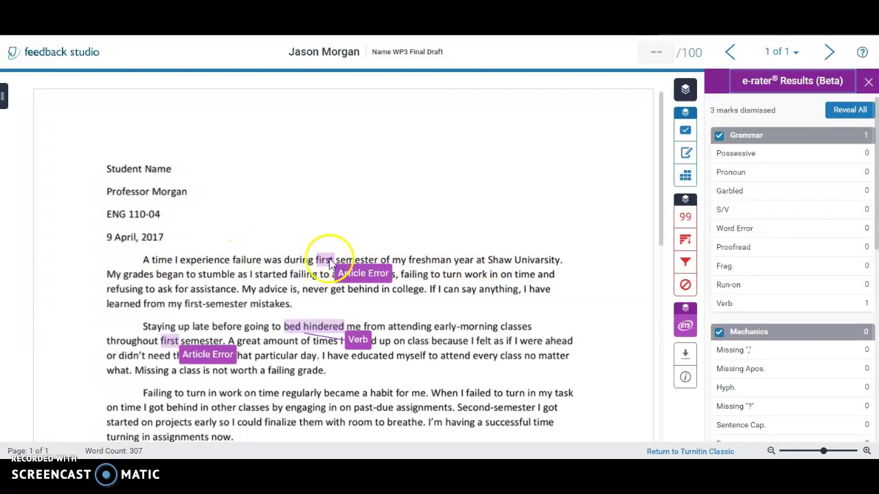
Examine the remaining Article Error and Verb e-rater marks across the essay's paragraphs.
scroll(373, 230, "down", 1)
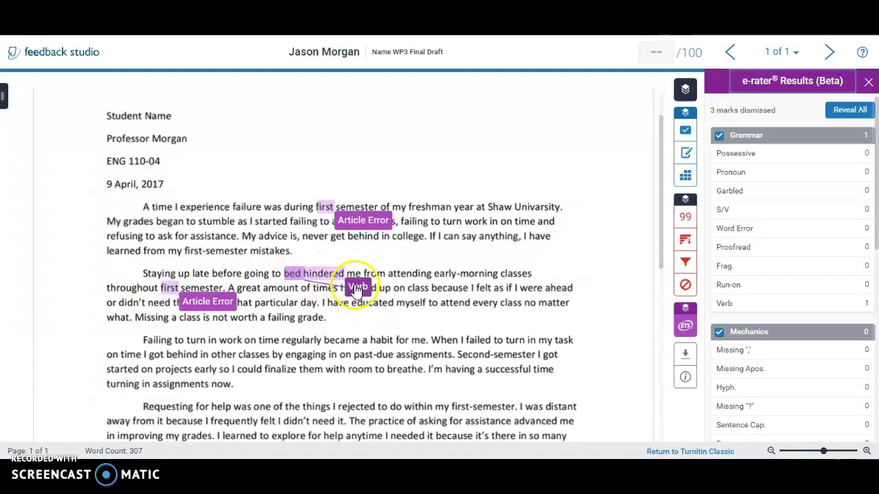
scroll(264, 241, "down", 1)
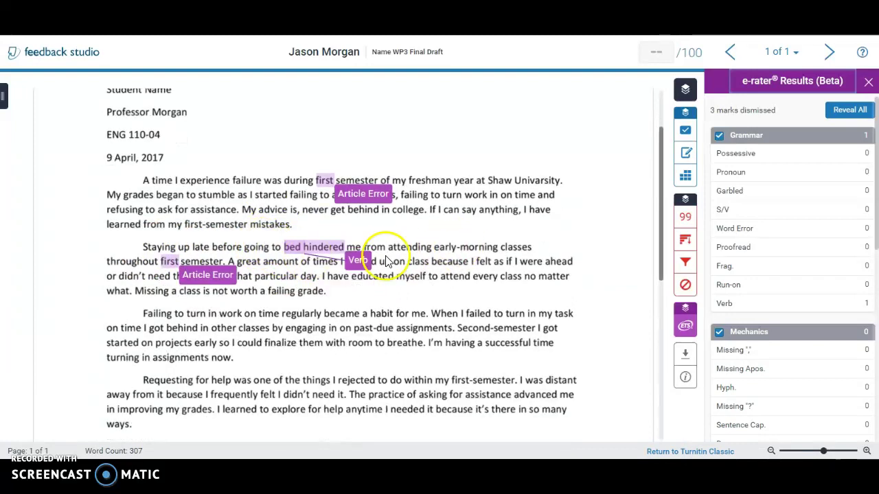
scroll(384, 261, "down", 5)
scroll(370, 276, "up", 6)
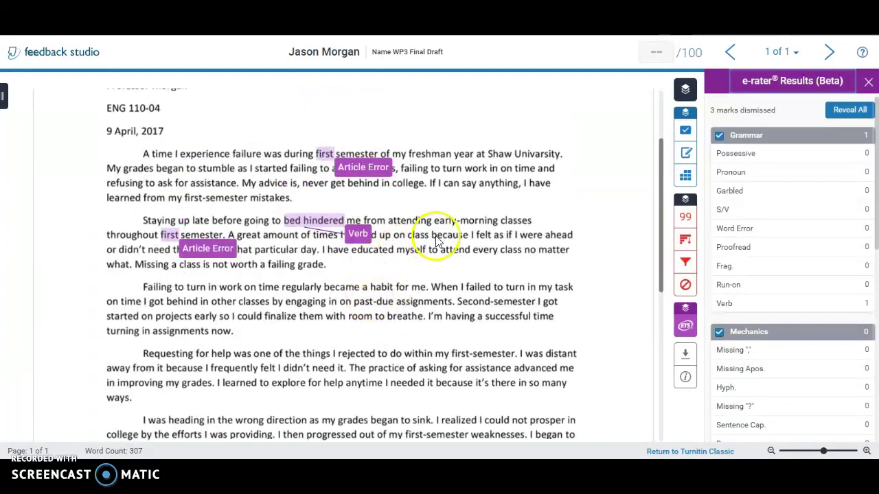
scroll(600, 149, "down", 1)
scroll(600, 150, "up", 1)
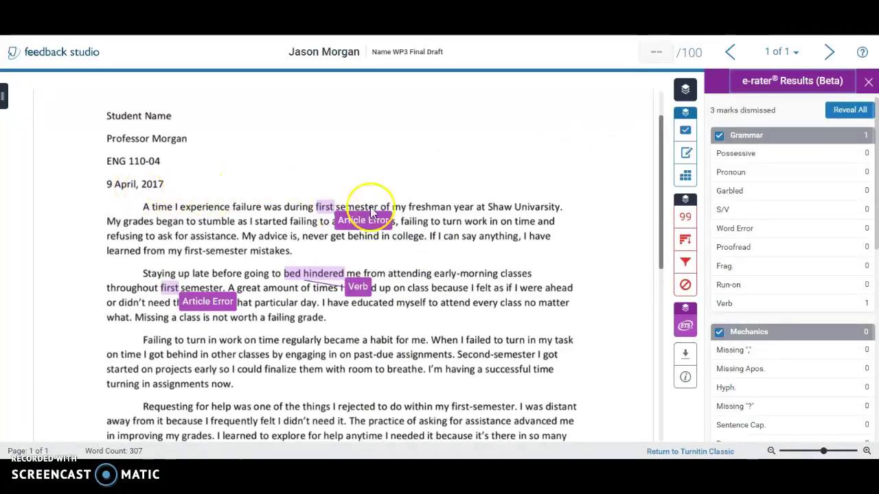
left_click(627, 179)
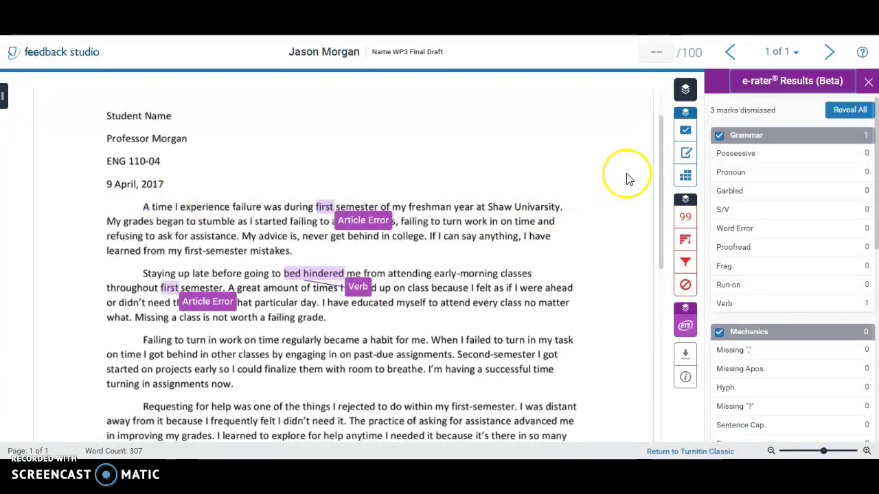
Place QuickMarks on the essay: Spelling over "Univarsity", MLA header missing in the page header, MLA formatting issue on the date, Gap too big after the first paragraph.
left_click(685, 134)
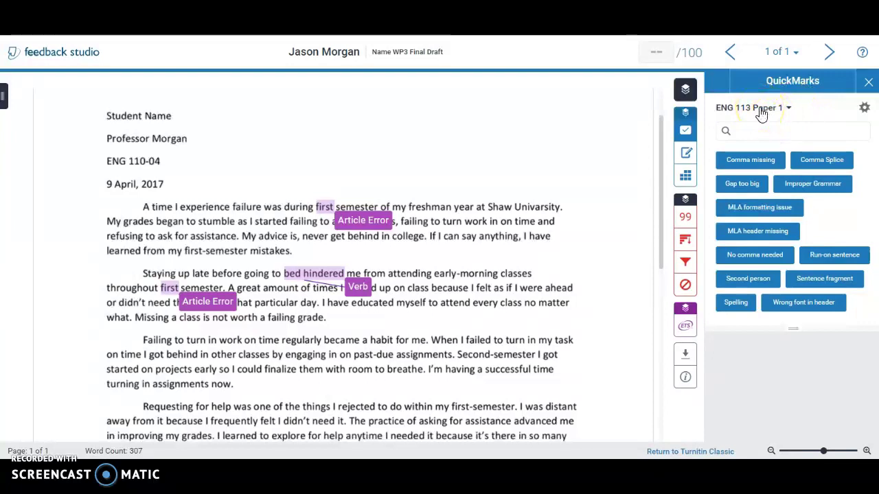
left_click(795, 190)
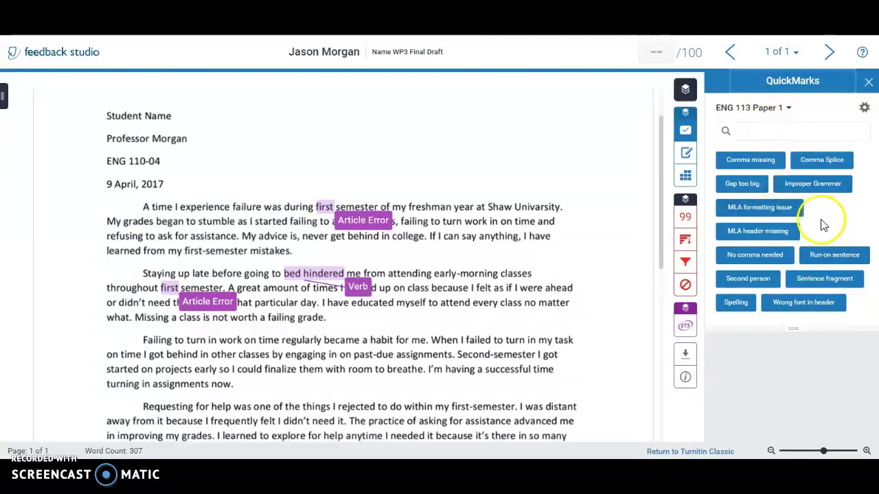
left_click_drag(745, 305, 532, 204)
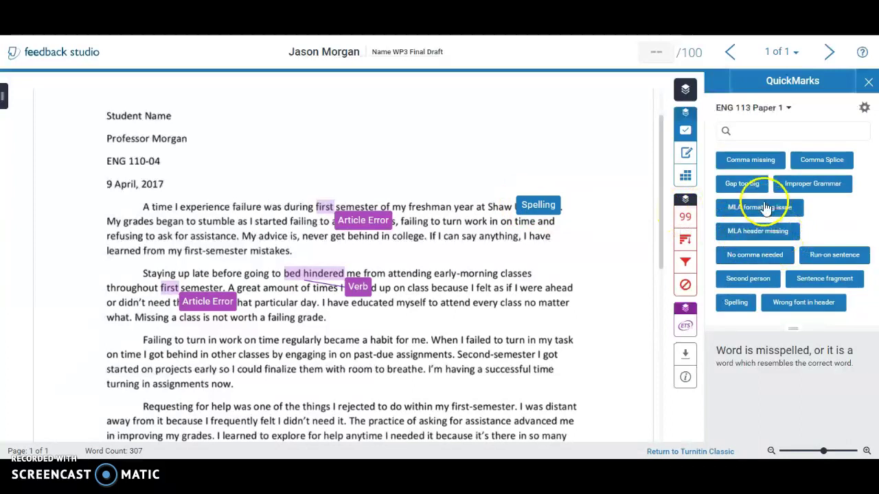
scroll(453, 151, "up", 1)
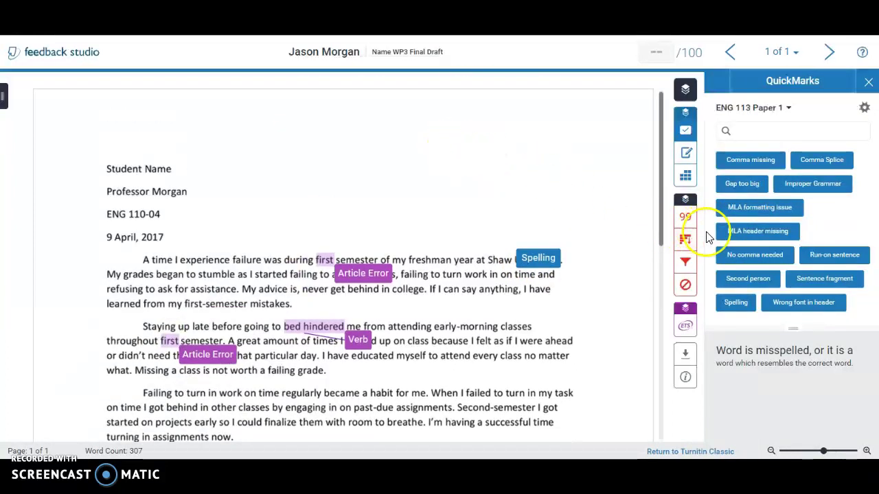
left_click_drag(769, 236, 531, 130)
left_click_drag(754, 208, 113, 240)
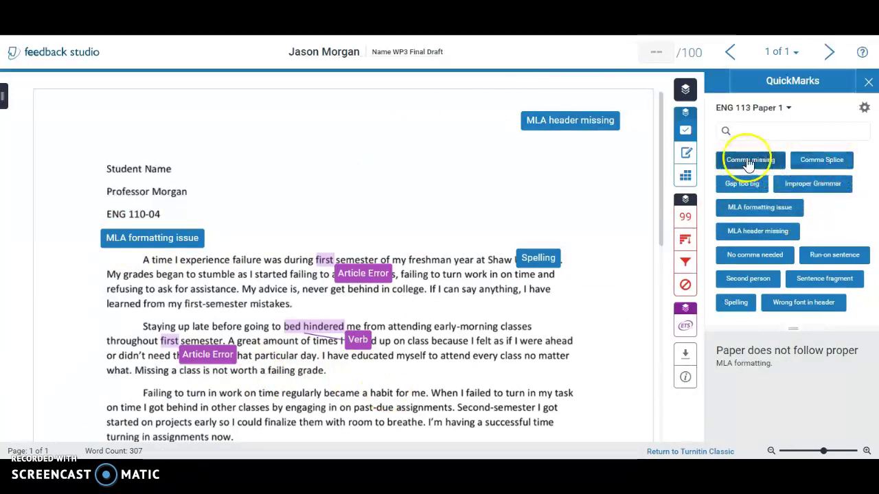
left_click_drag(742, 183, 298, 308)
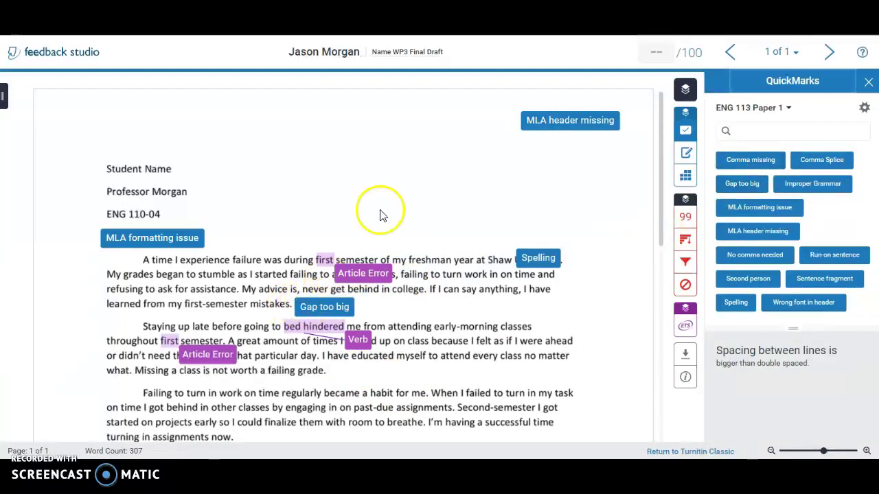
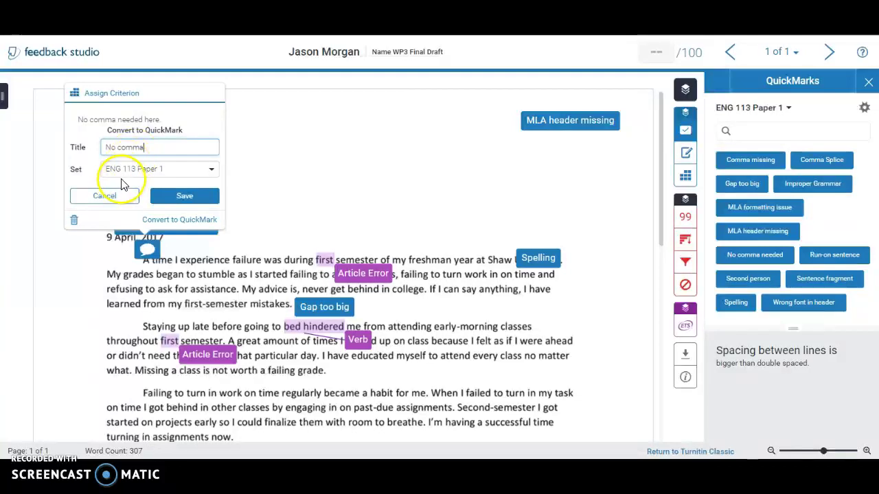
Save the "No comma needed here." comment as a QuickMark titled "No comma needed" in the ENG 113 Paper 1 set.
left_click(175, 198)
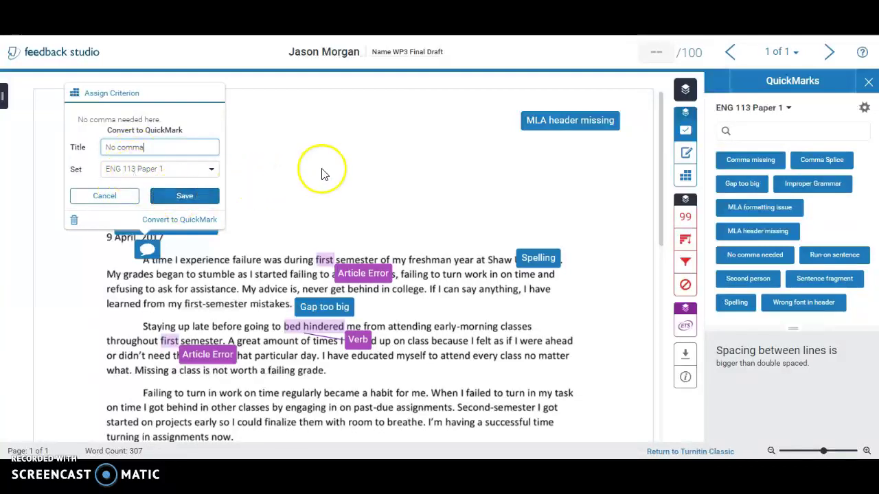
type("needed")
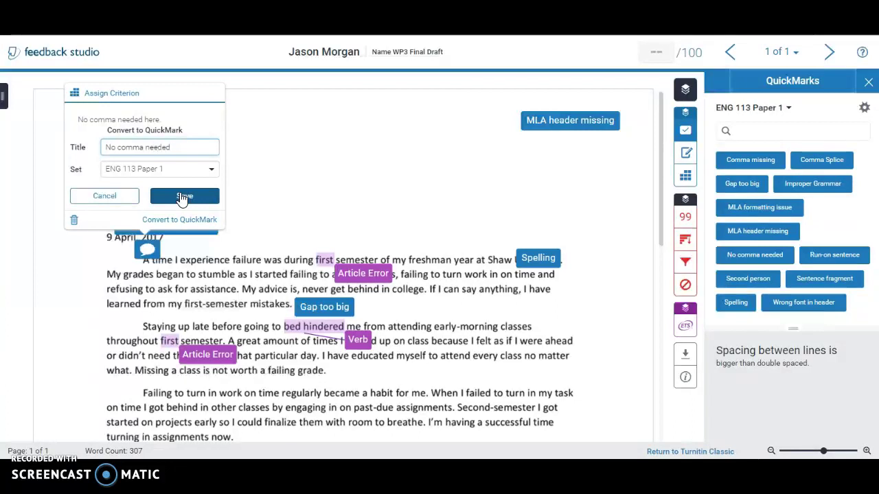
left_click(181, 198)
left_click(613, 238)
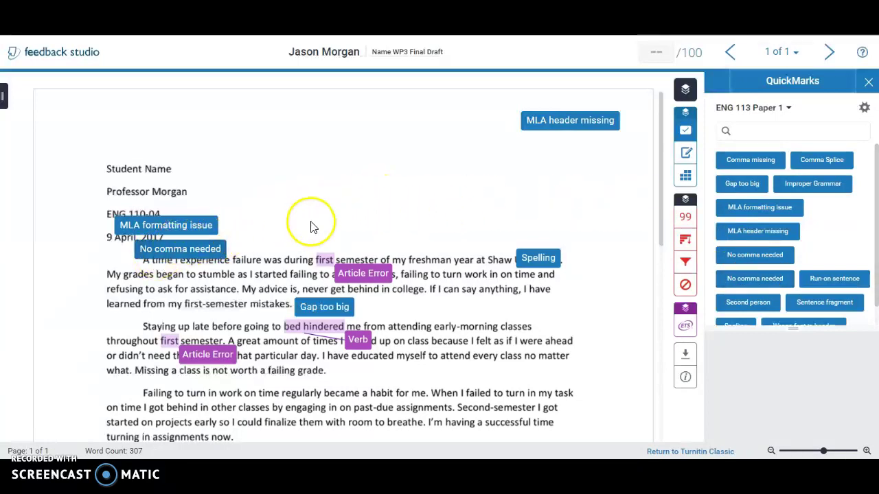
Add the inline text comment "The paper is not in the correct font." beside the essay's heading lines.
left_click(246, 177)
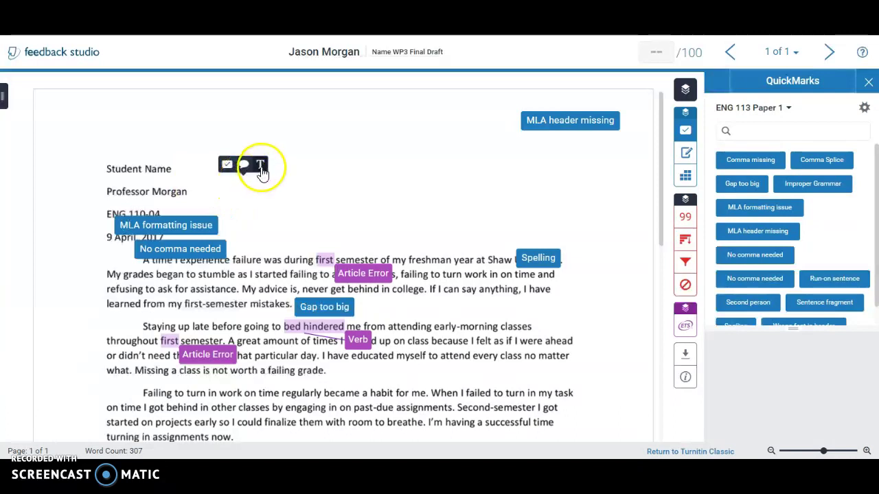
left_click(261, 166)
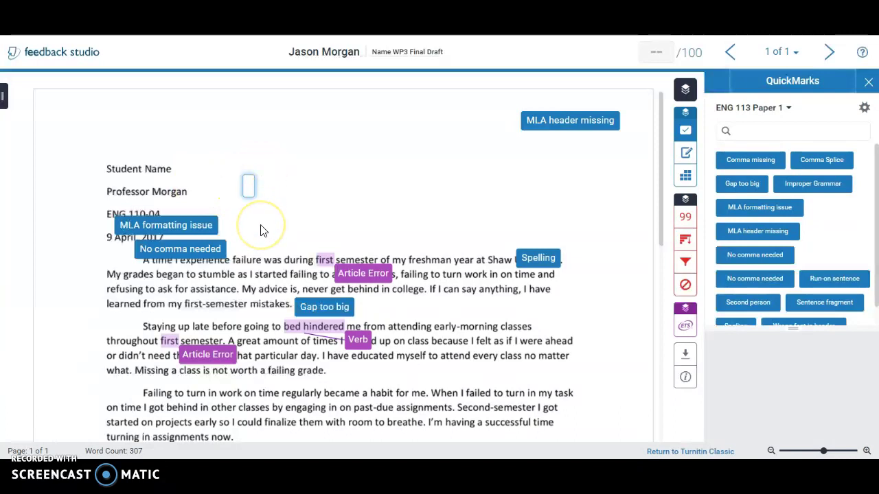
type("The paper is no")
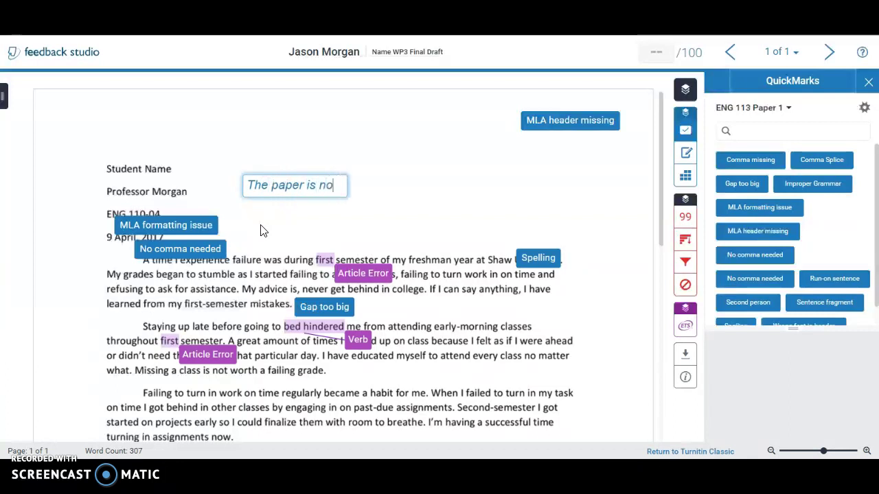
type("t in the correct font.")
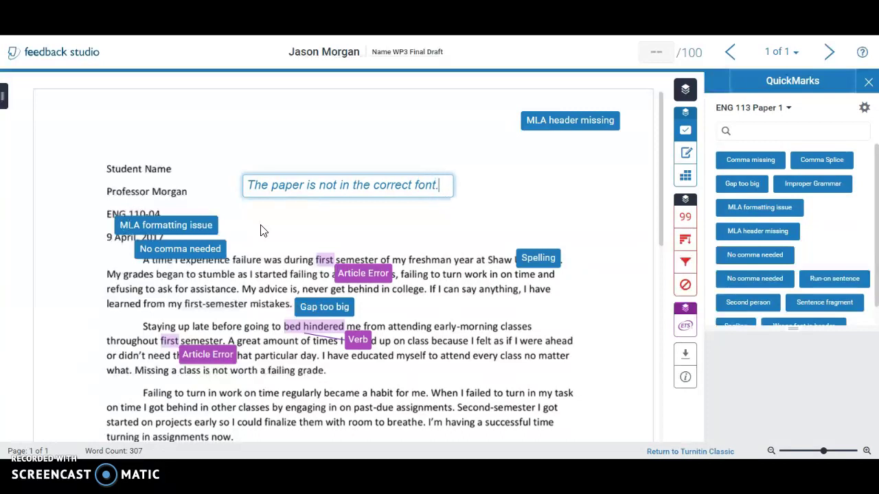
left_click(399, 232)
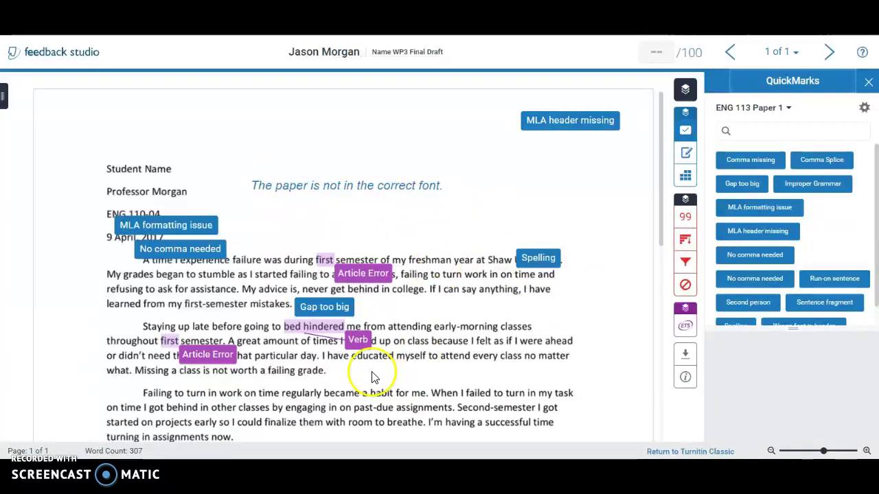
Highlight the sentence beginning "My grades began to stumble" in the first paragraph and attach the comment "Thesis".
scroll(425, 357, "down", 1)
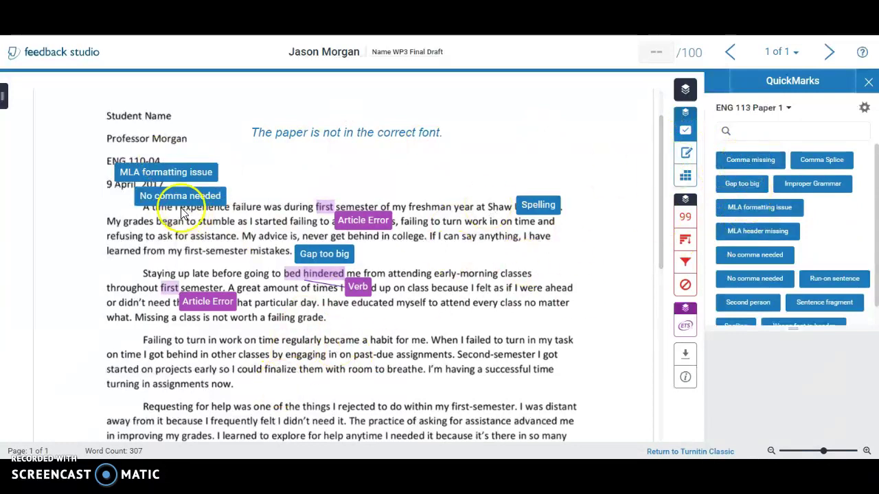
mouse_move(347, 117)
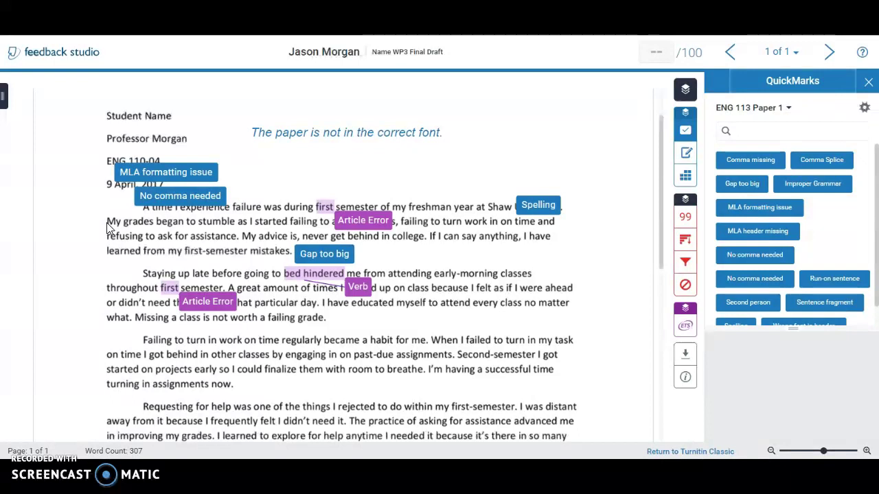
mouse_move(110, 227)
left_mouse_down()
mouse_move(233, 246)
mouse_move(237, 239)
left_mouse_up()
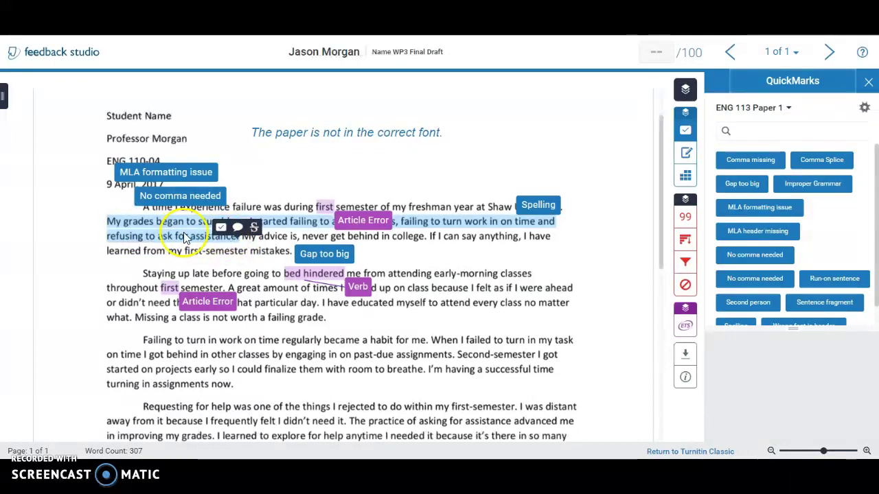
left_click(236, 229)
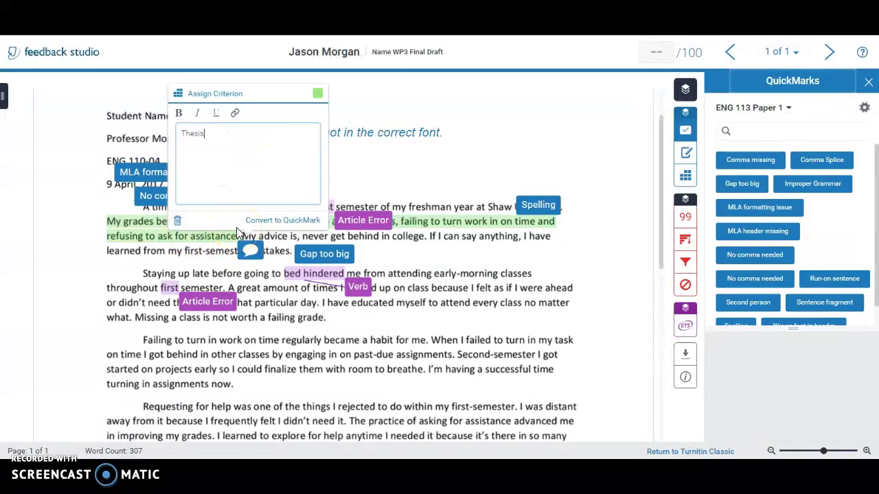
Try pink for the Thesis comment's highlight, then set its colour to yellow and close the comment.
left_click(317, 93)
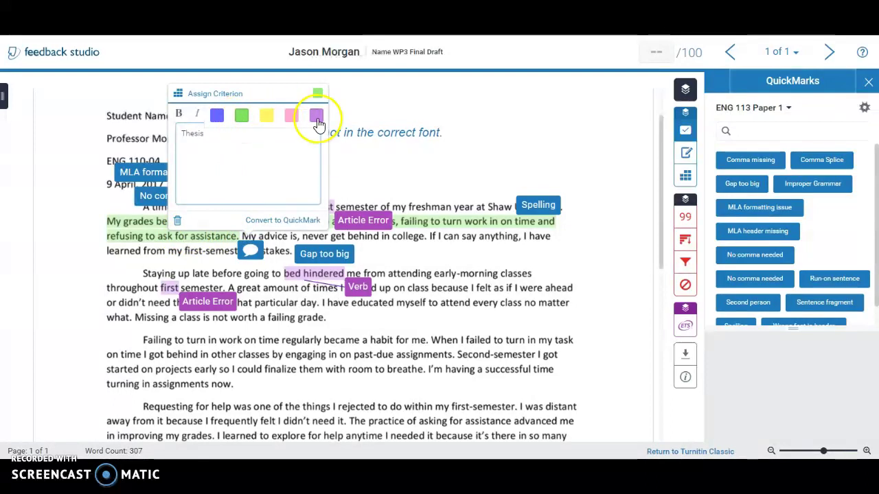
left_click(291, 121)
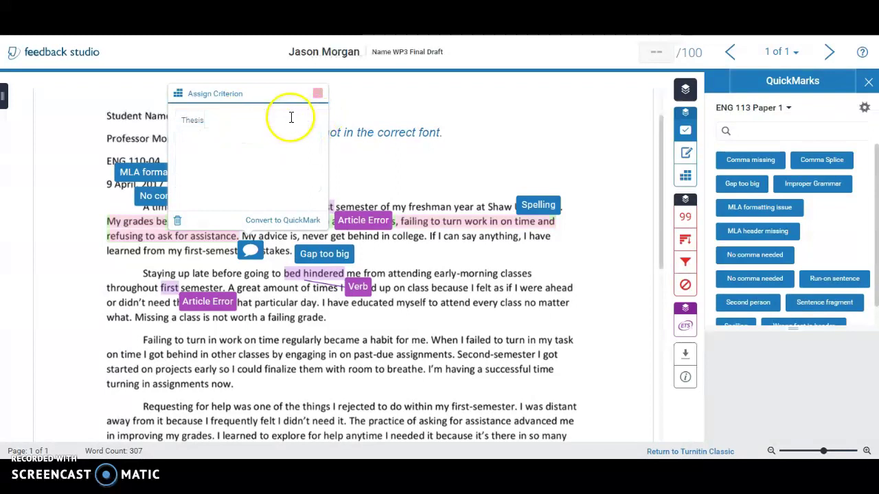
left_click(317, 93)
left_click(273, 125)
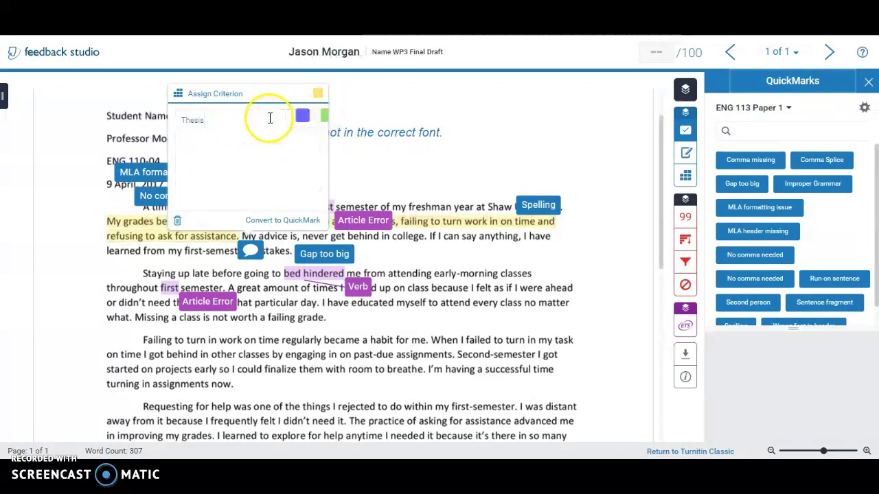
left_click(505, 135)
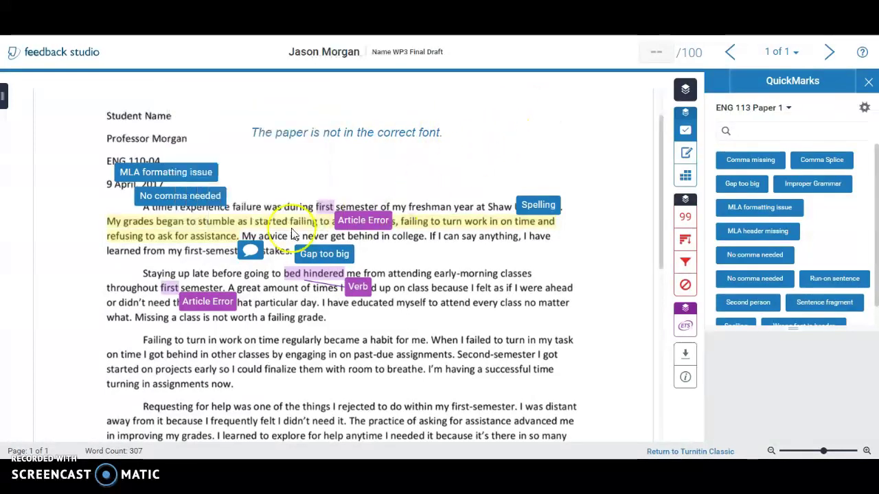
Open the ENG 110 5 paragraph essay rubric and score Content/Ideas as Accomplished (4).
mouse_move(397, 175)
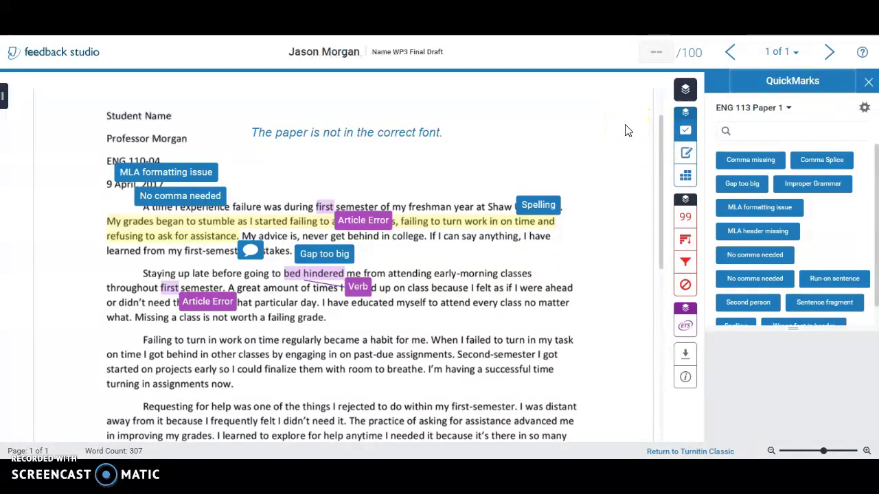
left_click(687, 178)
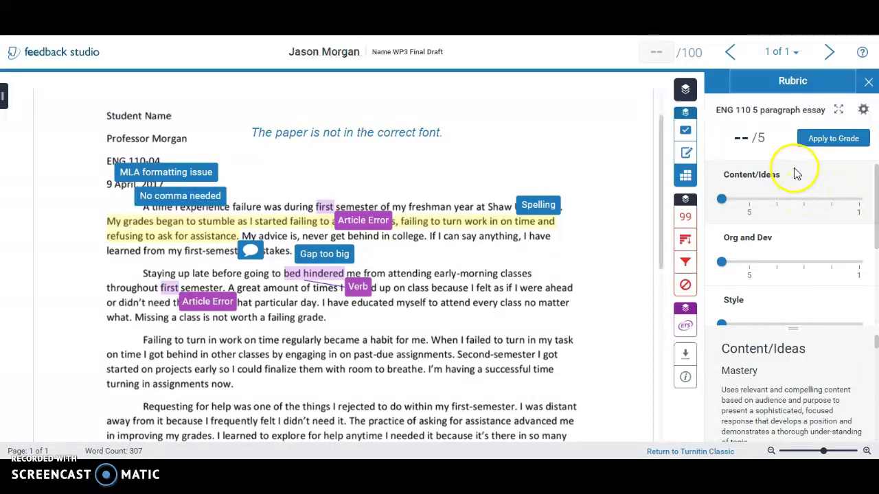
scroll(791, 197, "down", 2)
scroll(791, 197, "up", 2)
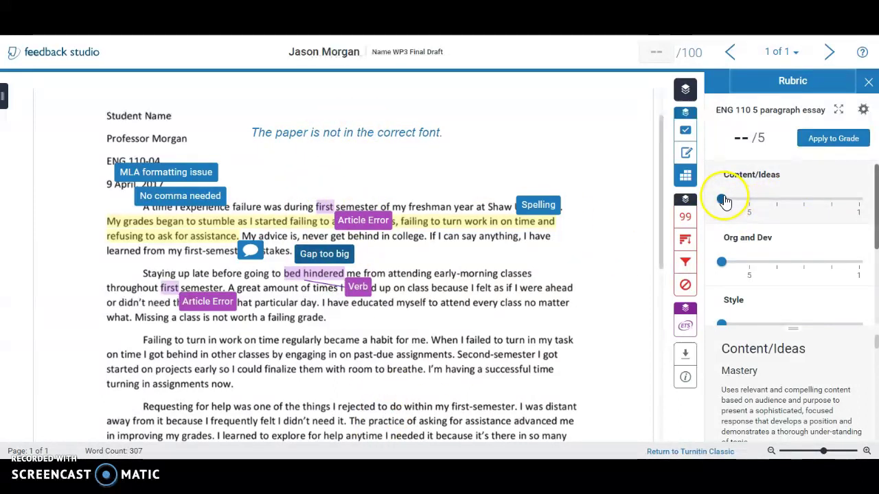
left_click_drag(724, 201, 753, 205)
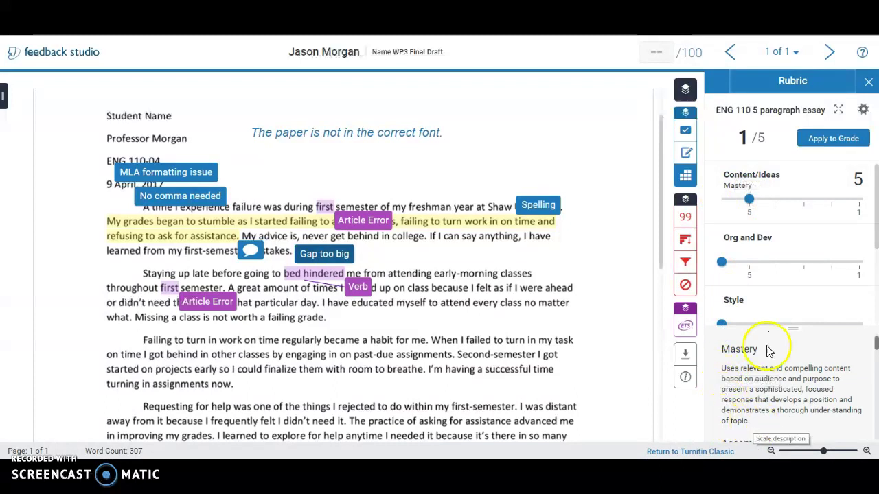
left_click_drag(750, 201, 776, 200)
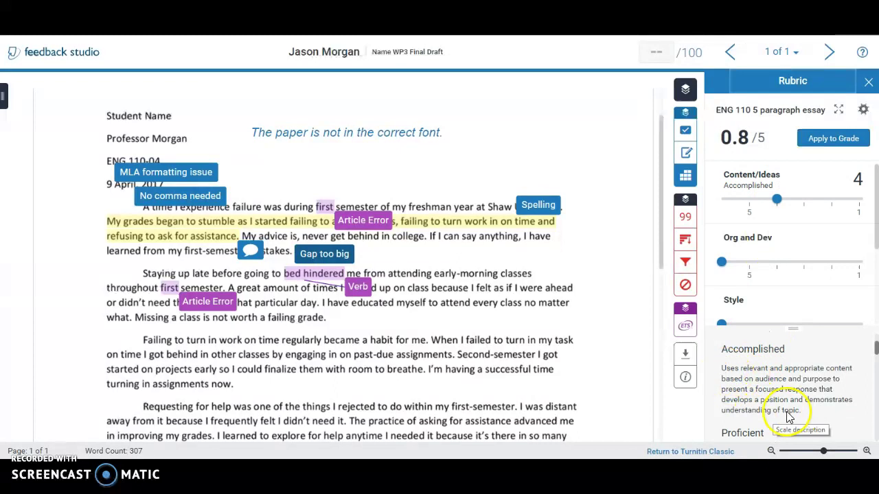
Score the remaining rubric criteria: Org and Dev 3, Style 4, Grammar/Mech 2 and Writing Proc 4.
left_click_drag(722, 263, 804, 264)
scroll(738, 254, "down", 1)
left_click_drag(722, 269, 778, 273)
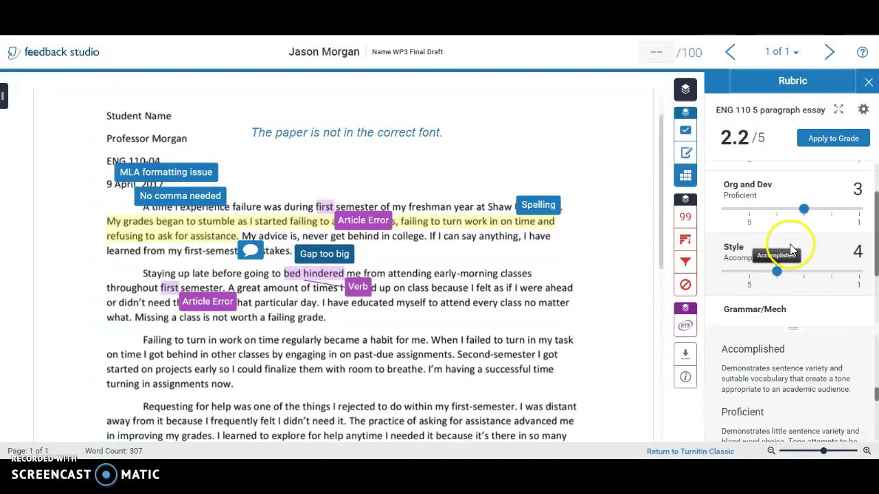
scroll(775, 272, "down", 1)
left_click_drag(726, 281, 828, 282)
scroll(755, 254, "down", 1)
left_click_drag(725, 301, 776, 301)
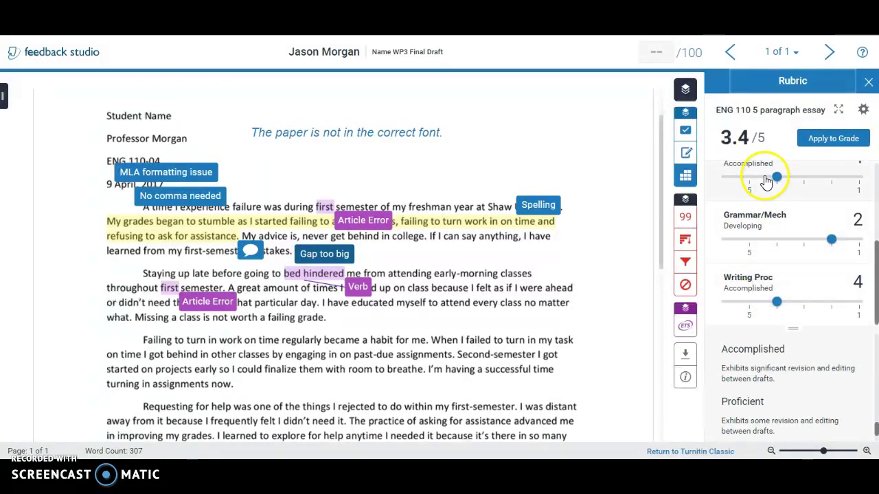
Apply the rubric score to the paper's grade and override that grade with 70.
scroll(767, 237, "up", 2)
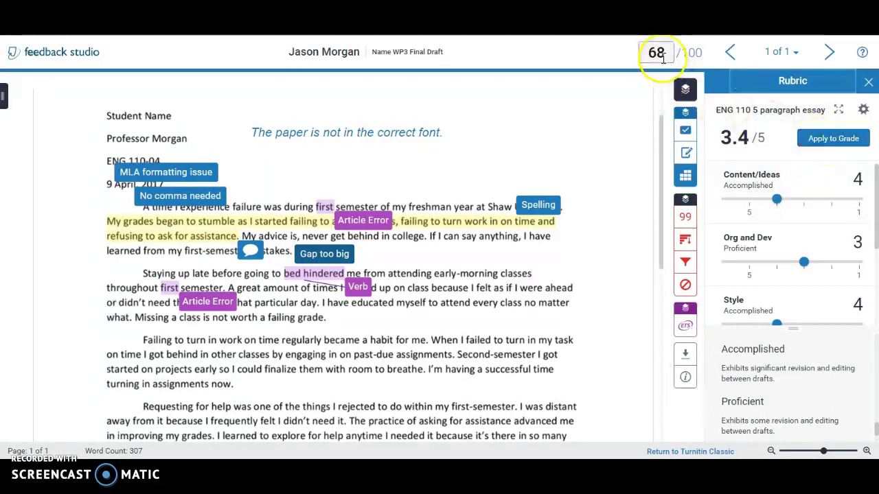
mouse_move(771, 206)
left_mouse_down()
mouse_move(751, 197)
mouse_move(775, 206)
mouse_move(755, 196)
mouse_move(775, 197)
left_mouse_up()
left_click(778, 198)
left_click(755, 203)
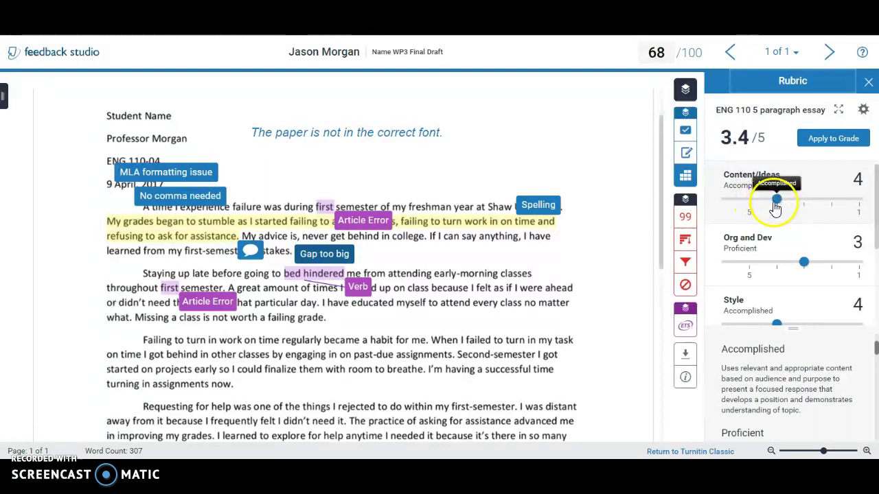
double_click(655, 52)
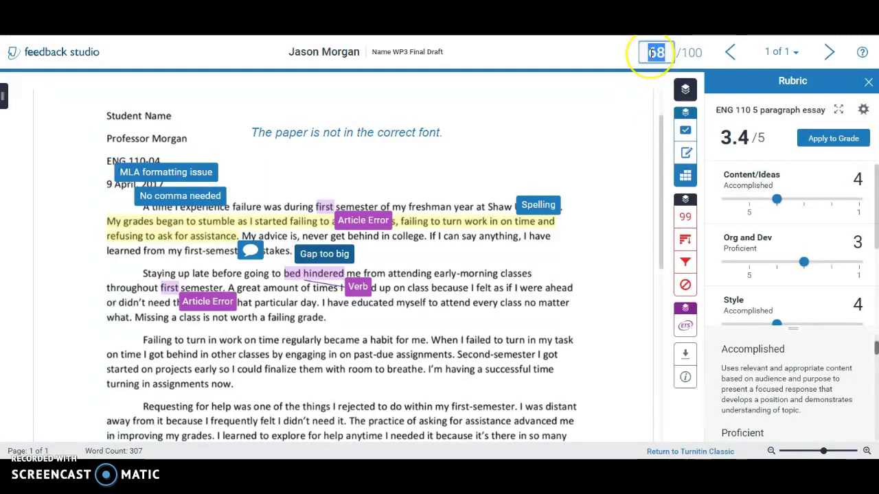
left_click(623, 142)
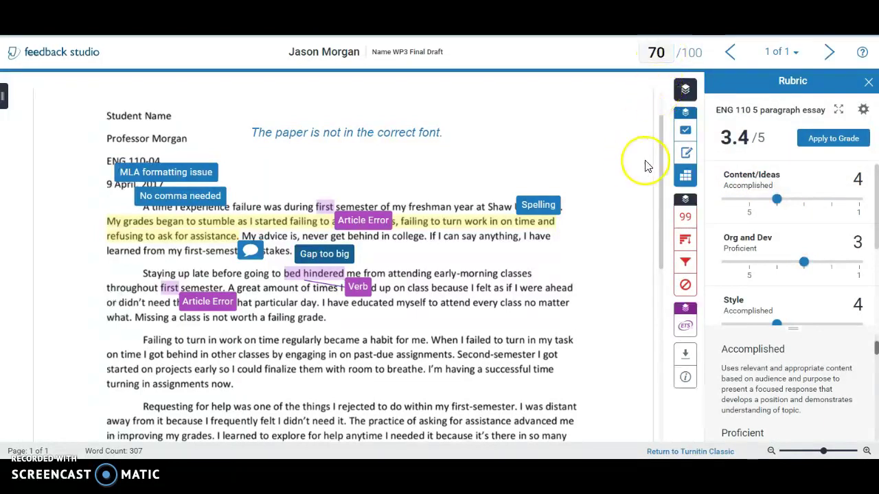
Add the text comment "This paper blah, blah, blah." to the paper's feedback summary.
left_click(684, 157)
left_click(746, 206)
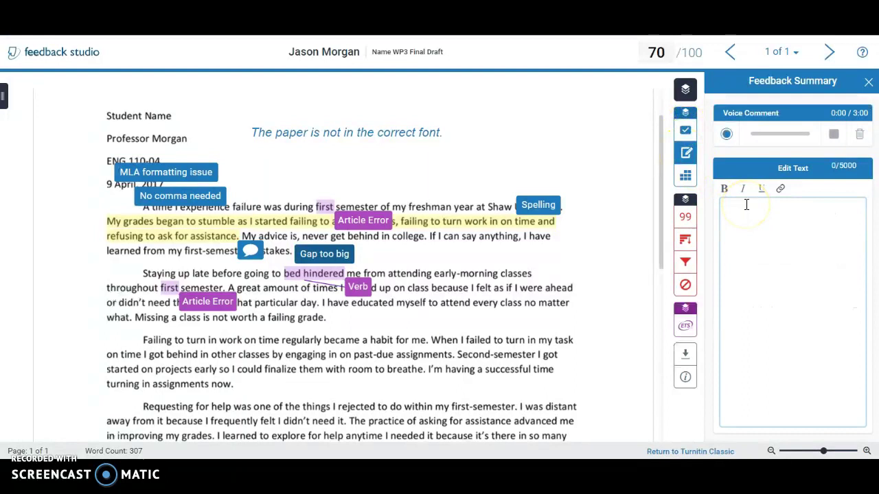
type("This ")
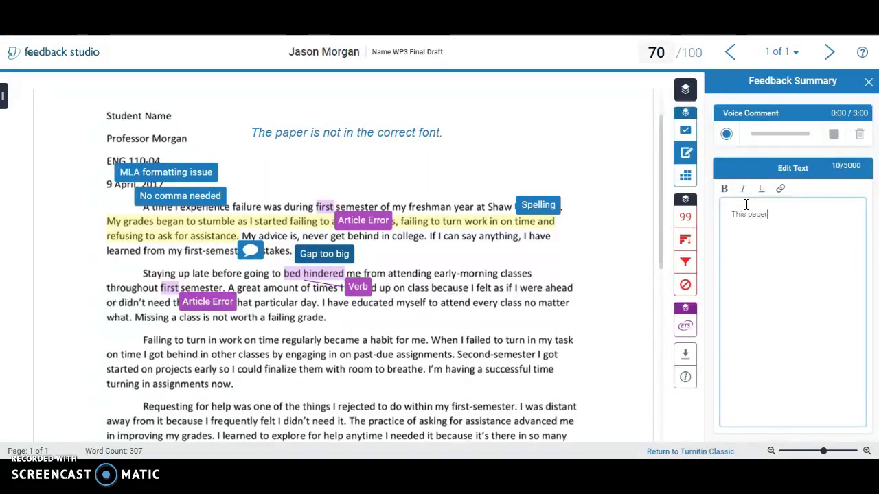
type("paper blah, blah, blah.")
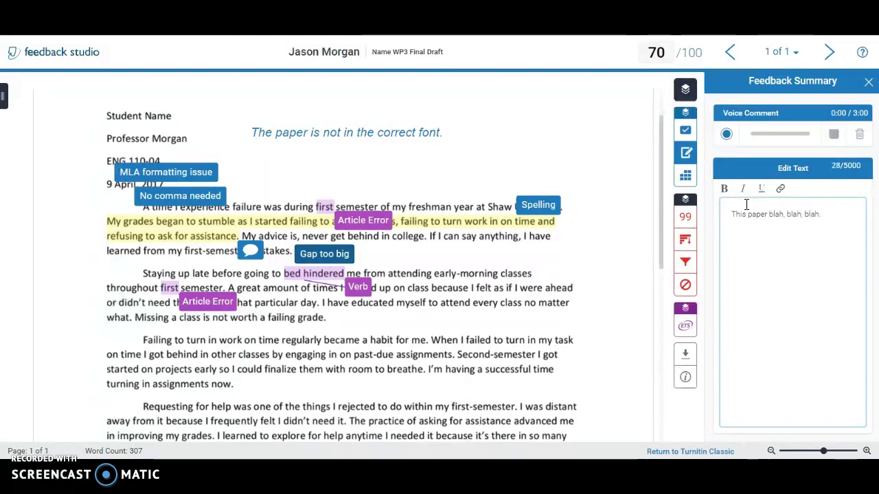
left_click(616, 165)
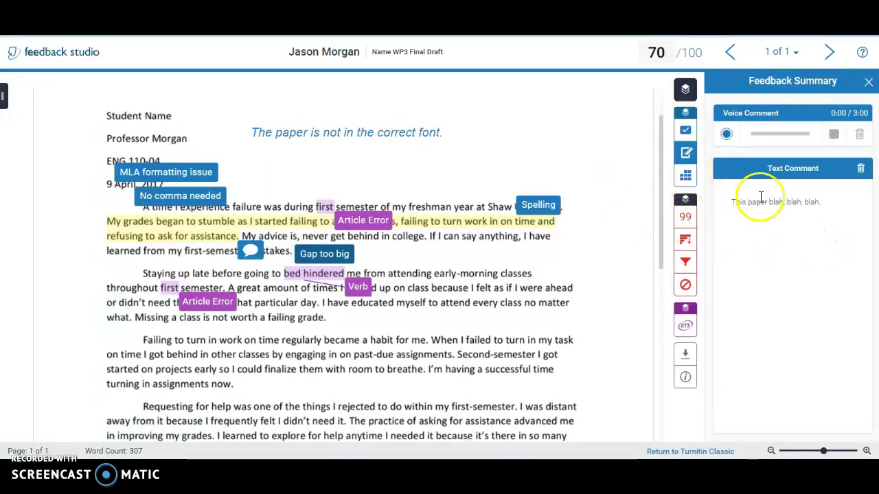
Open the similarity Match Overview and examine the matched passages highlighted throughout the paper.
left_click(686, 218)
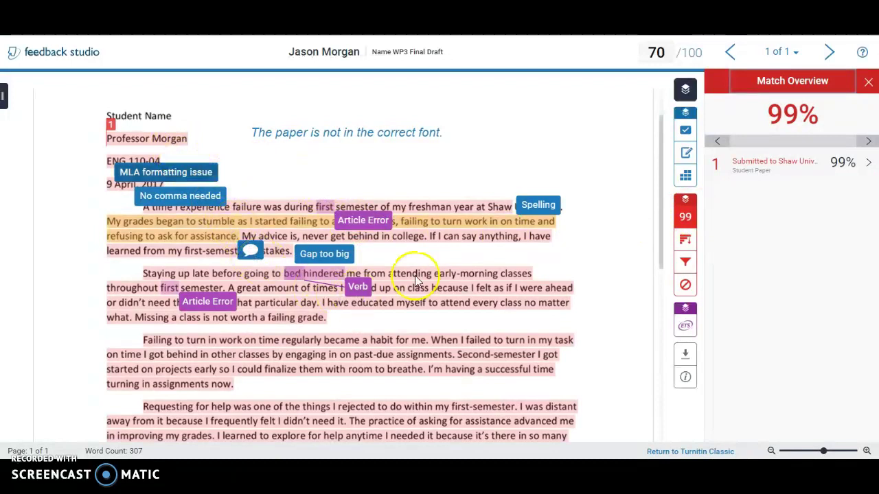
scroll(415, 282, "down", 3)
scroll(330, 227, "up", 2)
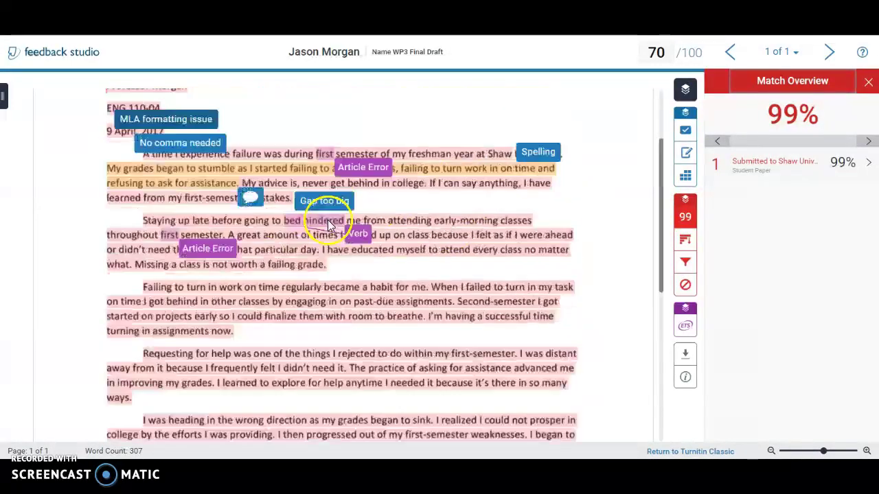
scroll(329, 227, "up", 2)
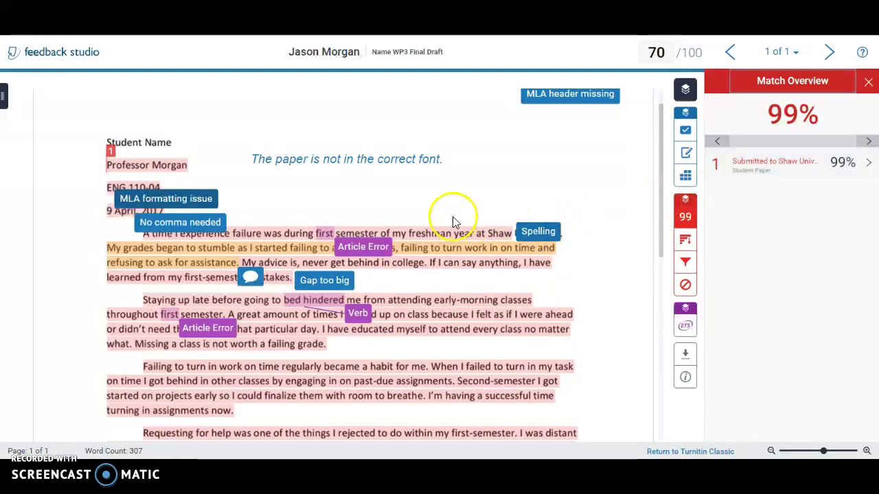
scroll(426, 209, "down", 2)
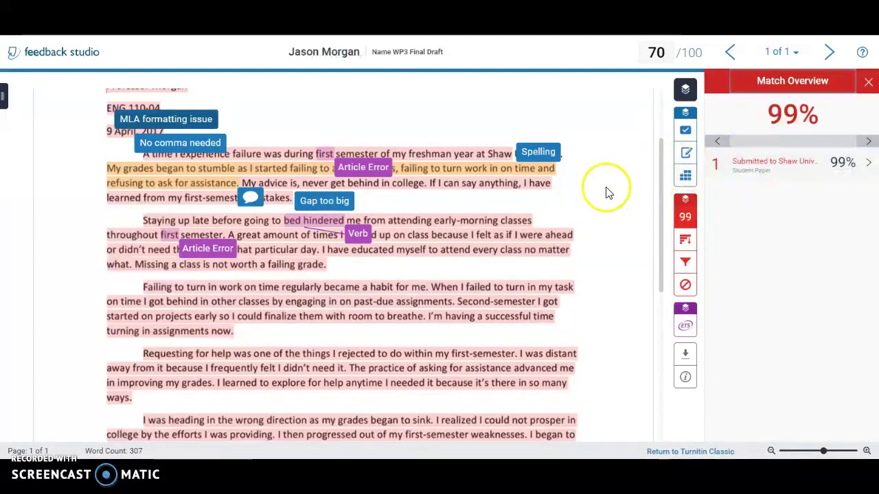
scroll(601, 195, "up", 1)
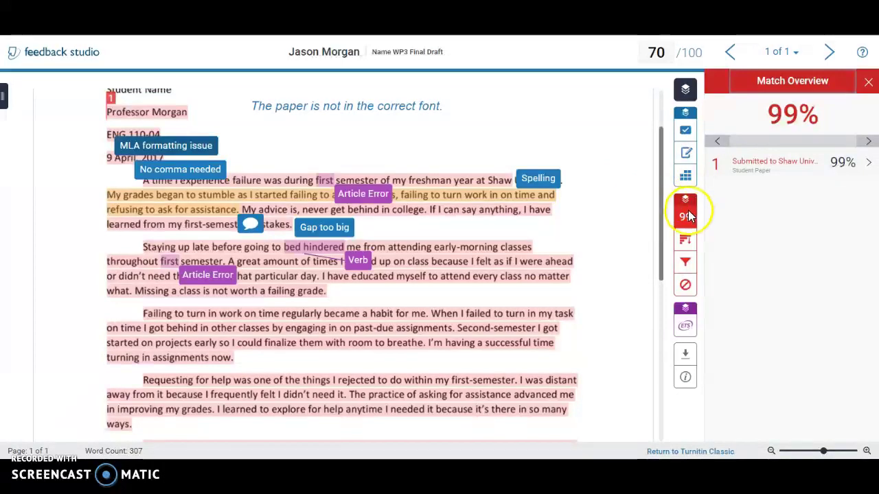
scroll(624, 206, "up", 3)
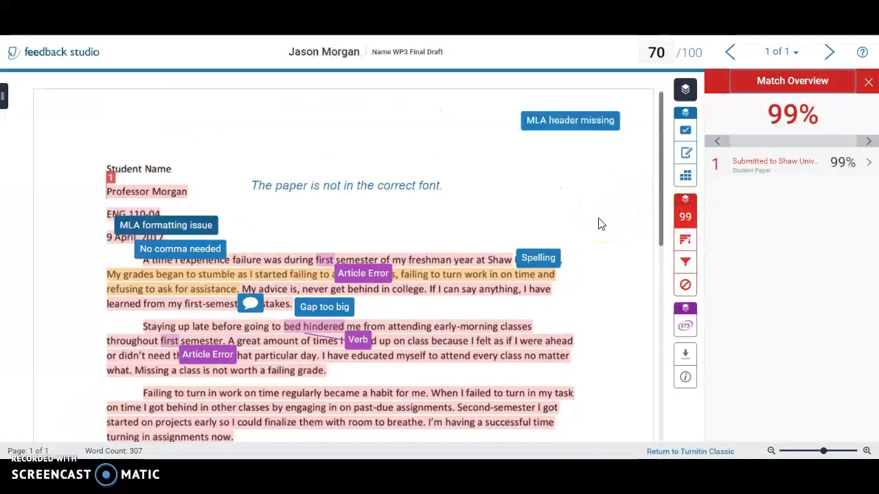
left_click(647, 182)
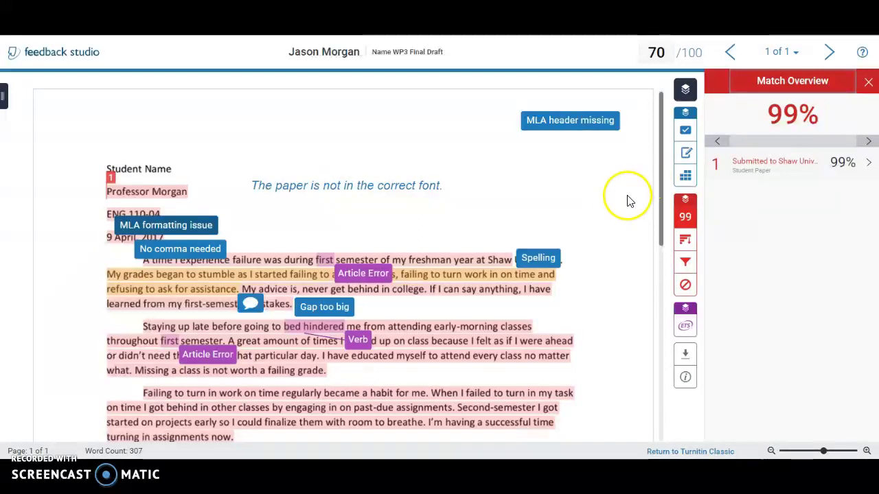
left_click(616, 206)
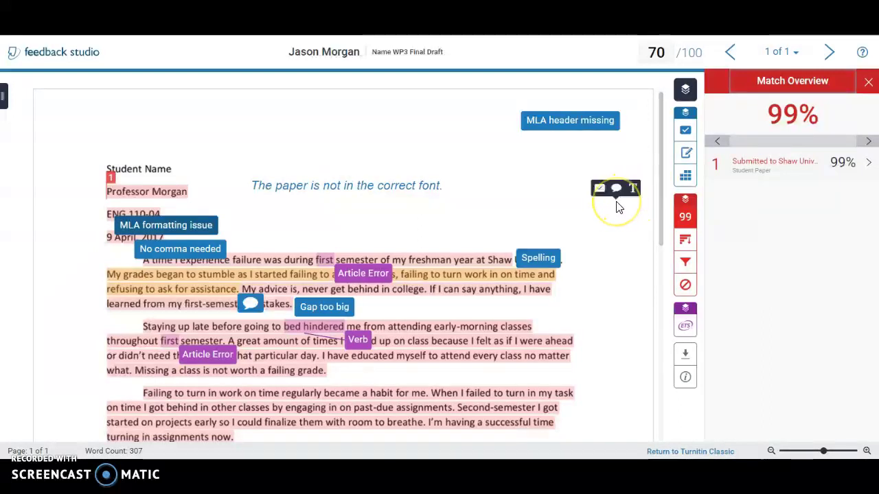
left_click(621, 200)
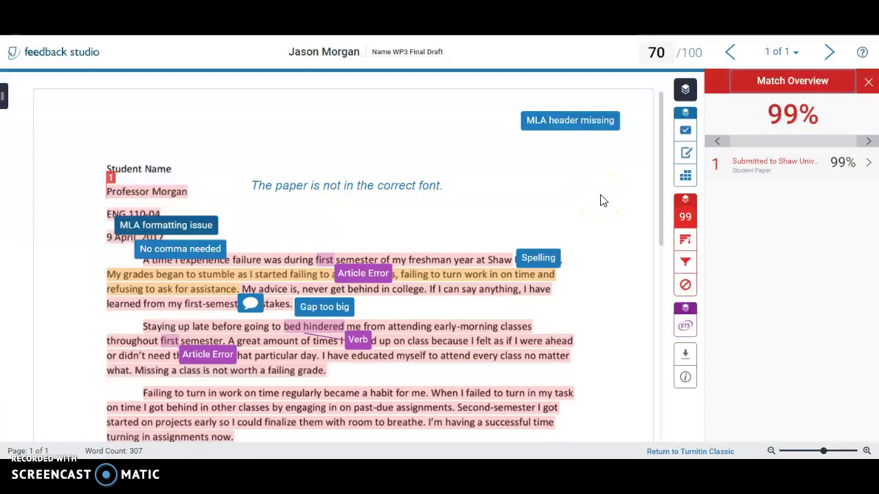
left_click(687, 158)
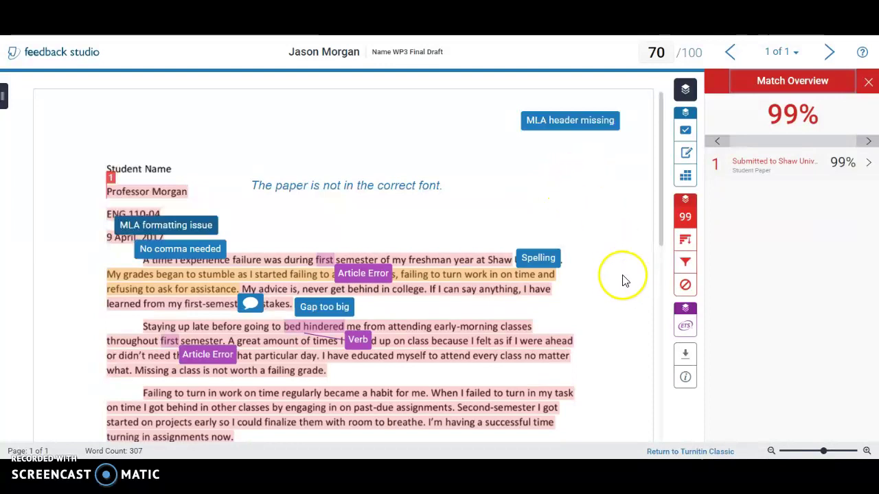
Download the current view of the marked paper and open the resulting PDF.
left_click(685, 354)
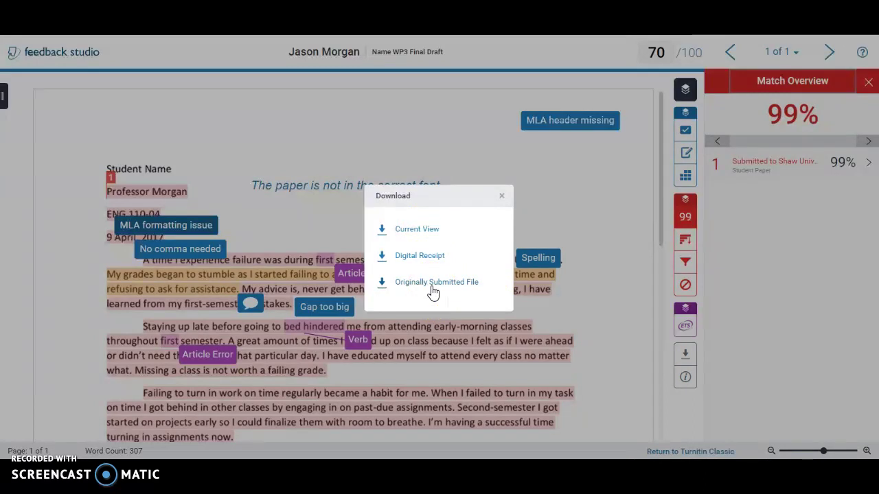
left_click(423, 230)
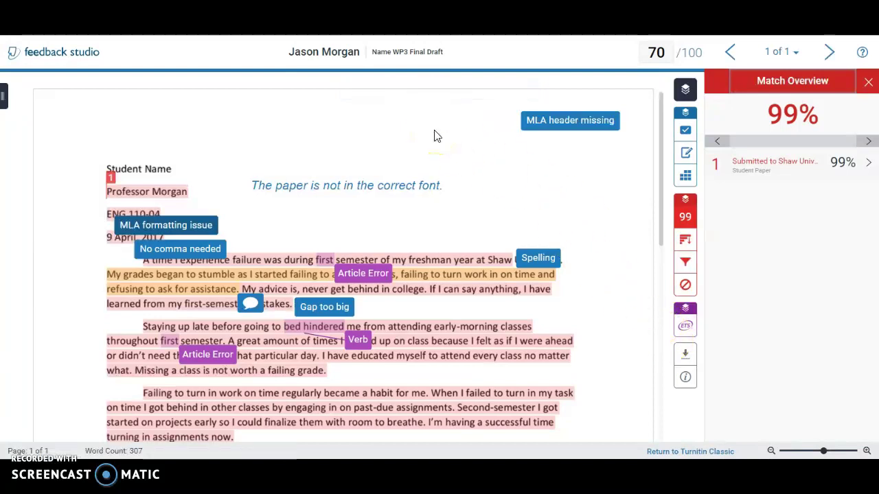
mouse_move(300, 191)
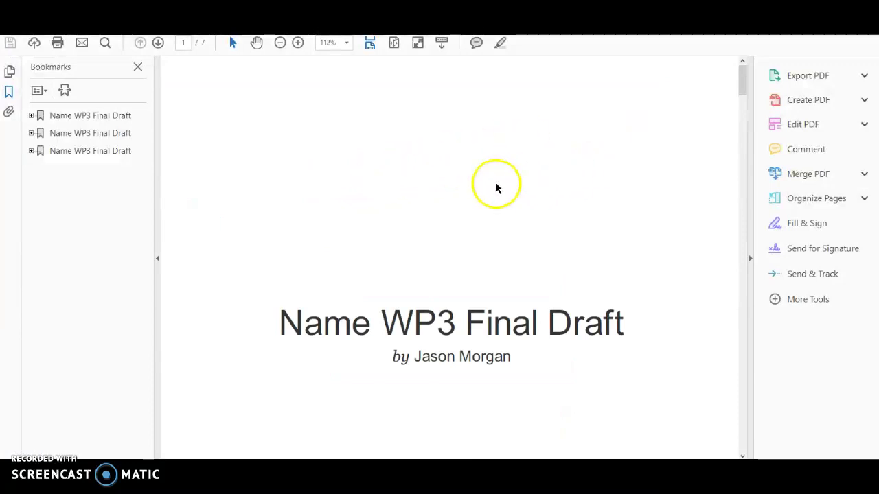
Examine the annotated essay in the PDF and the GradeMark report's final grade, general comments and list of marks.
scroll(502, 185, "down", 3)
scroll(503, 185, "down", 12)
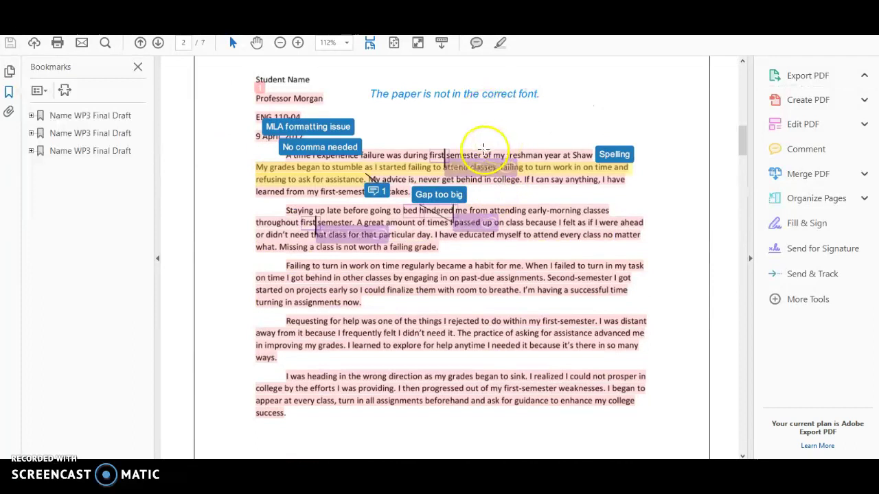
scroll(485, 147, "down", 3)
scroll(474, 157, "up", 2)
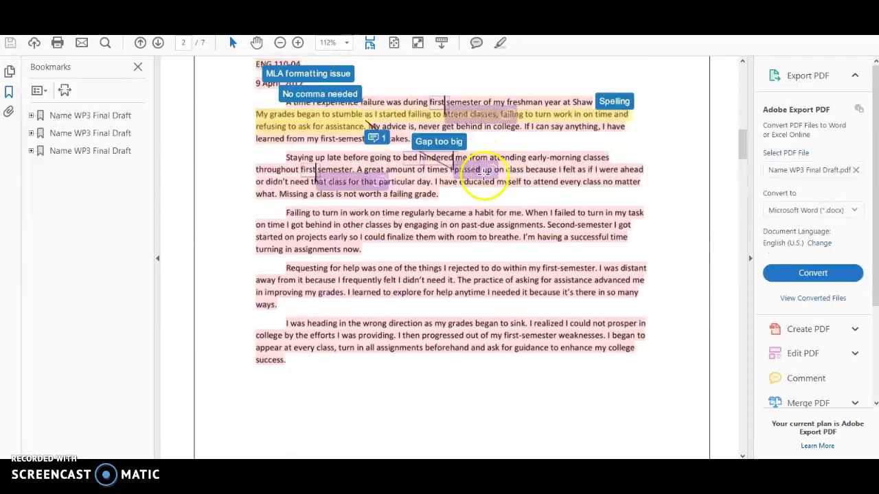
scroll(485, 172, "down", 9)
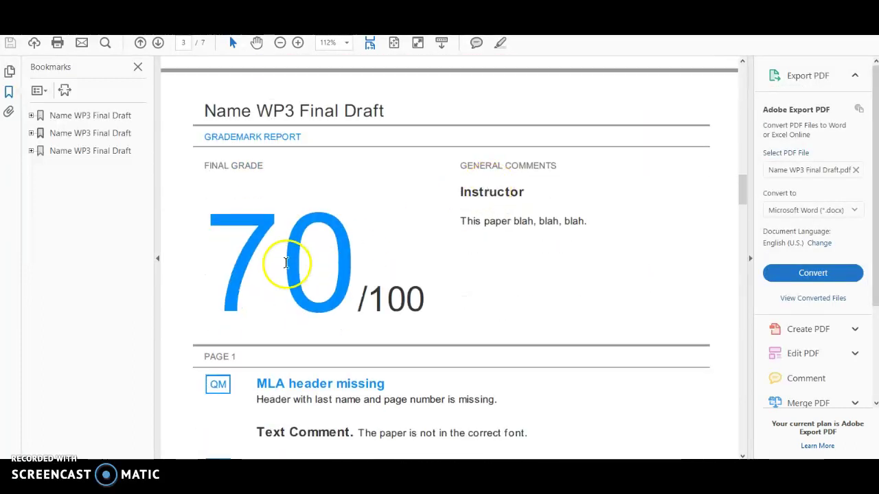
scroll(439, 217, "down", 6)
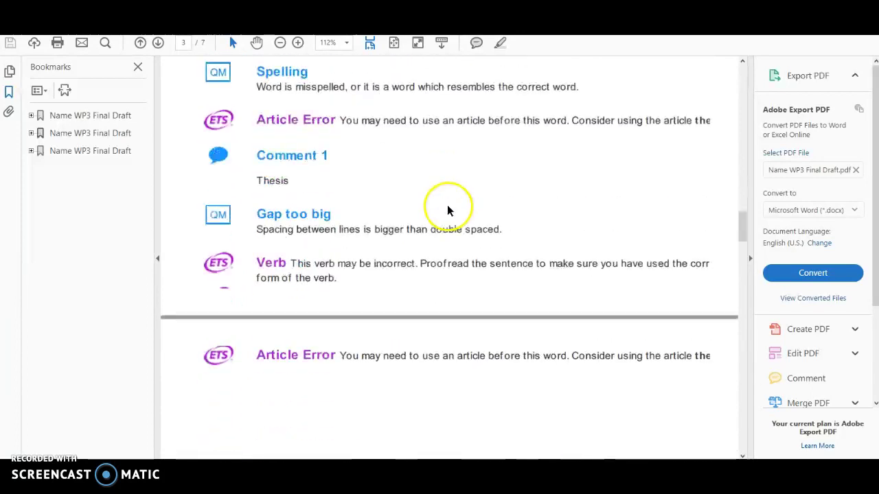
scroll(324, 147, "up", 2)
Examine the rubric breakdown by criterion and the Originality Report at the end of the PDF.
scroll(368, 151, "down", 6)
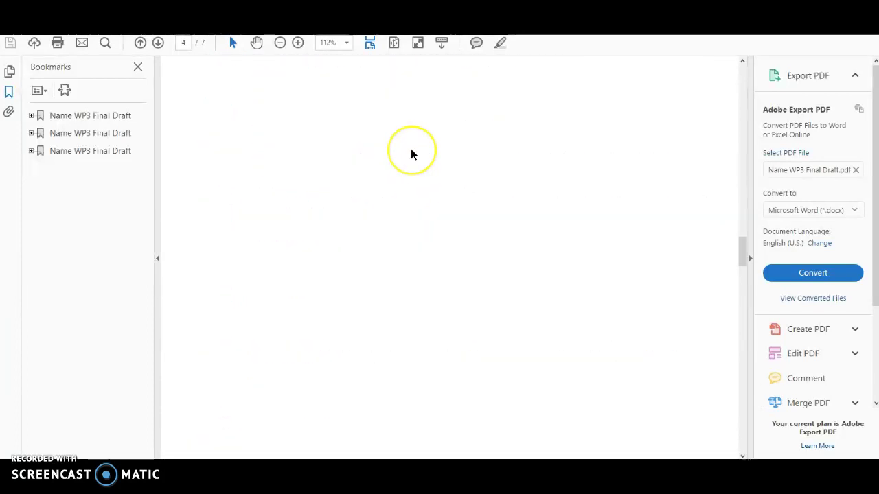
scroll(411, 150, "down", 6)
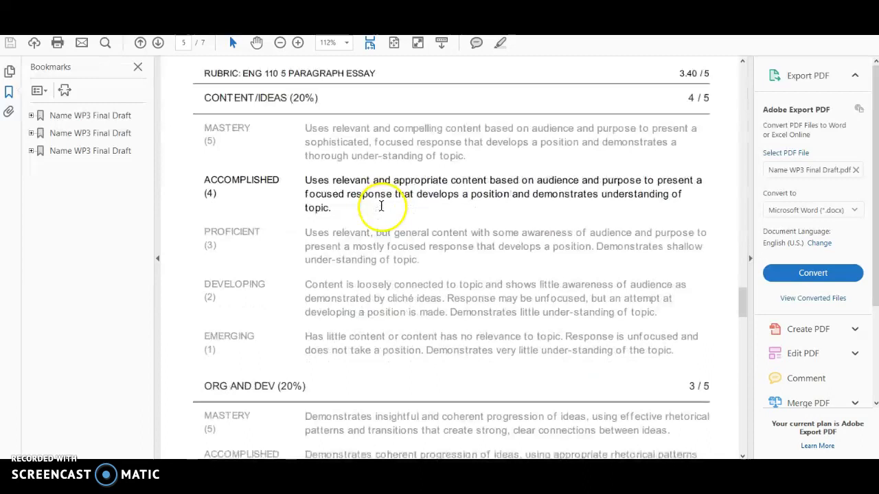
scroll(381, 206, "down", 10)
scroll(420, 242, "down", 10)
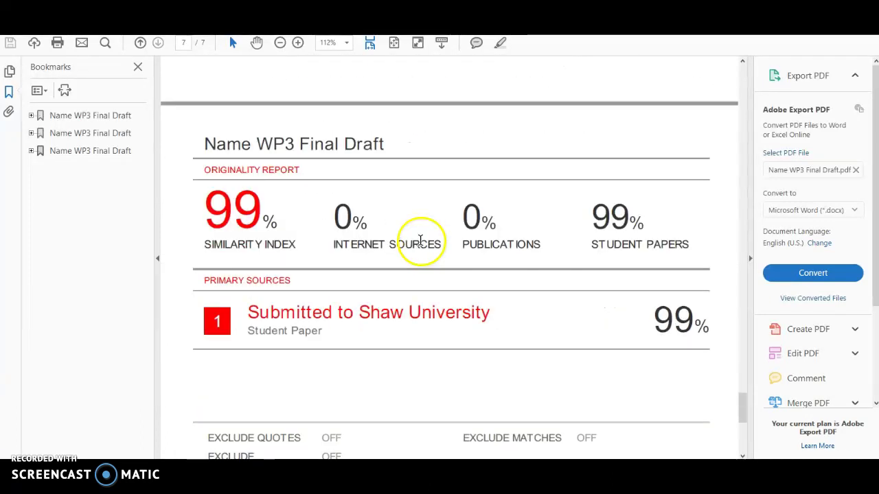
scroll(466, 221, "down", 3)
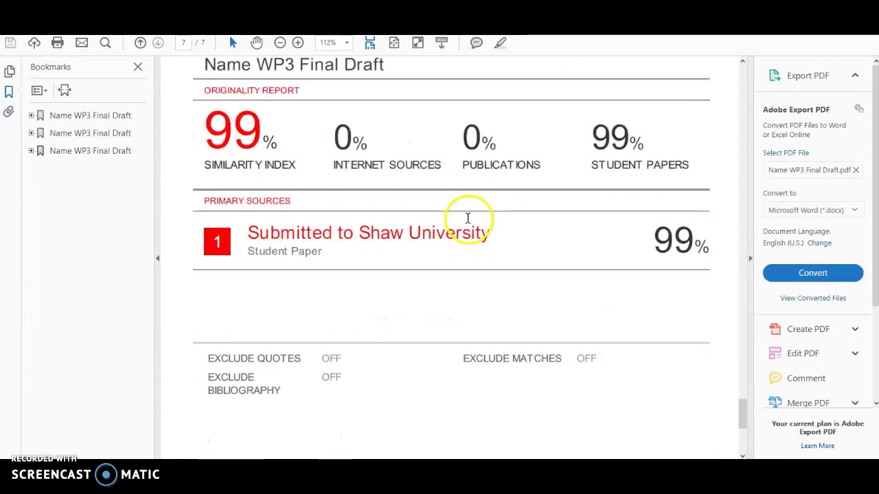
scroll(587, 217, "down", 4)
scroll(330, 175, "up", 3)
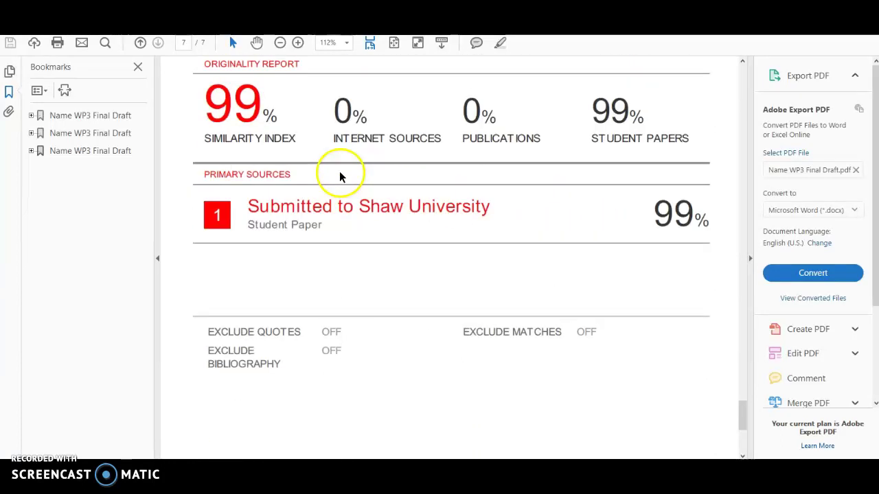
scroll(511, 197, "down", 5)
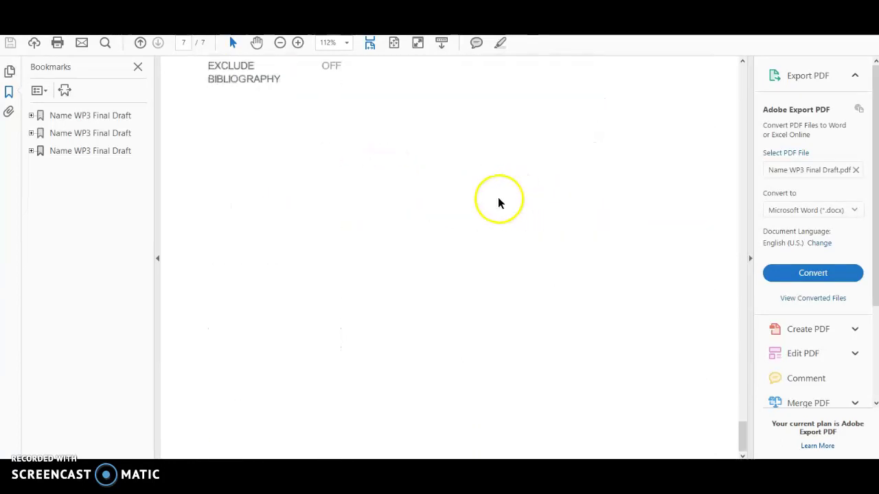
scroll(499, 203, "up", 20)
scroll(386, 196, "up", 15)
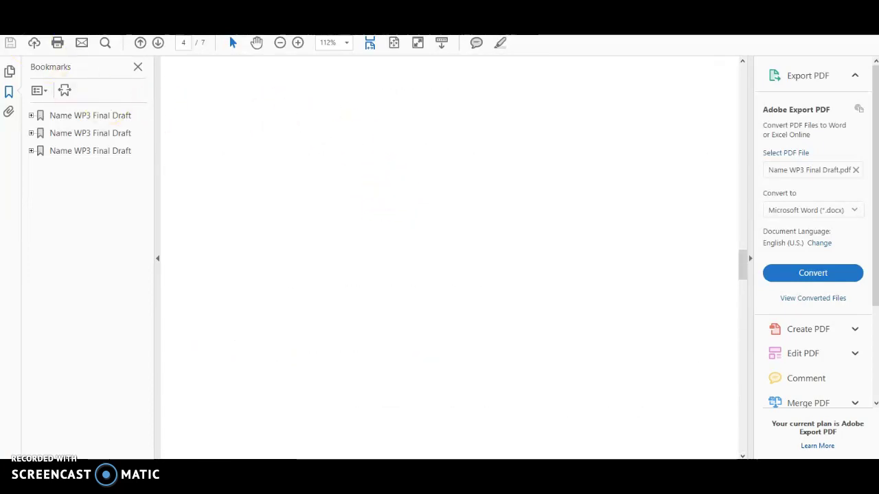
key("alt+f")
left_click(39, 73)
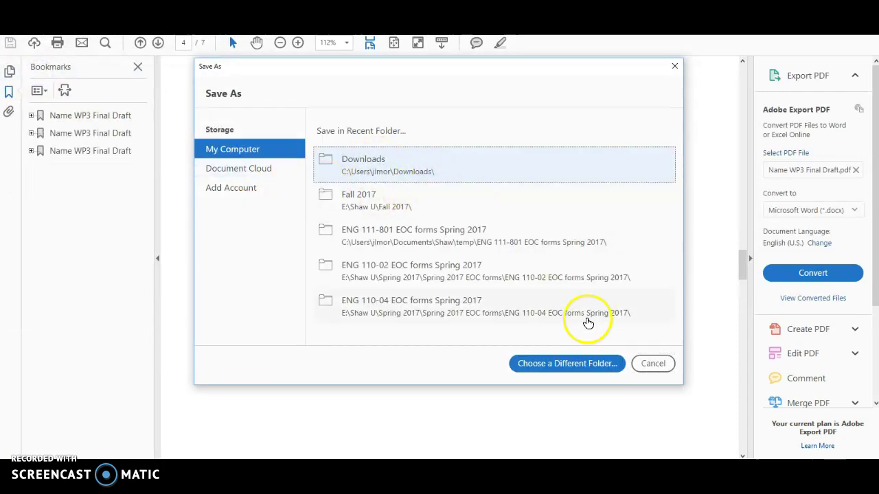
left_click(653, 364)
Go back to the PDF's title page and switch to the marked paper in Feedback Studio.
scroll(610, 277, "up", 5)
scroll(611, 279, "up", 15)
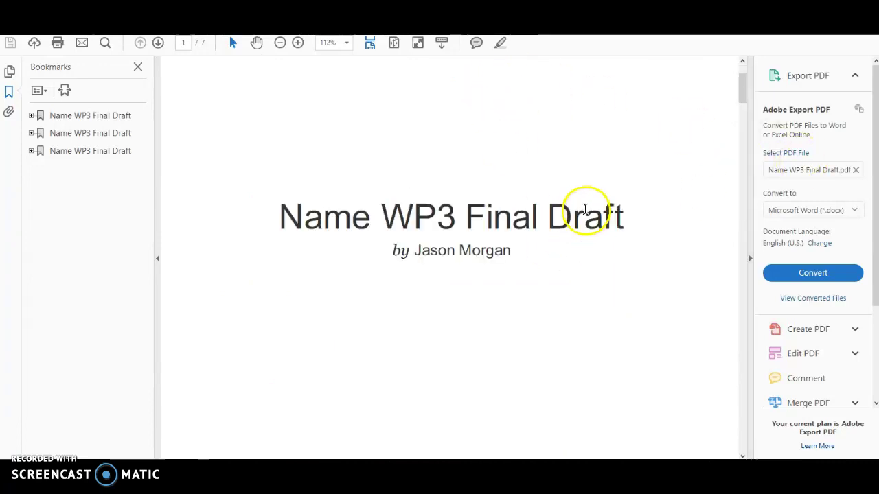
key("alt+Tab")
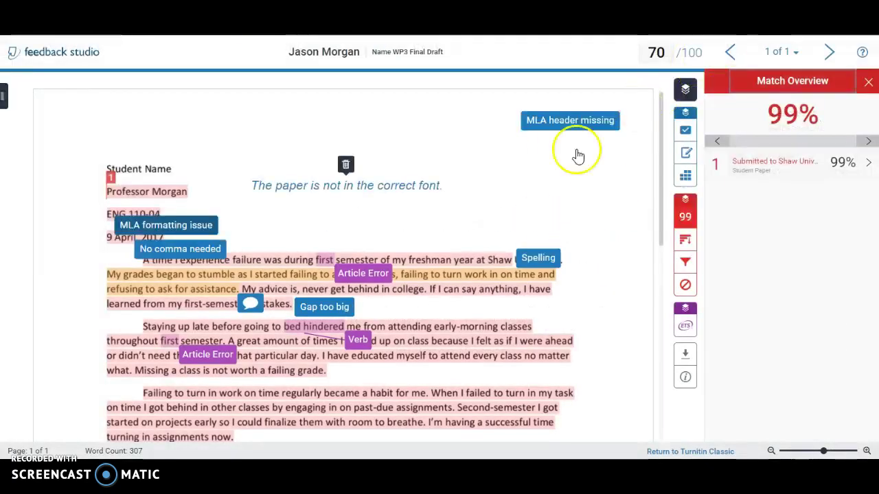